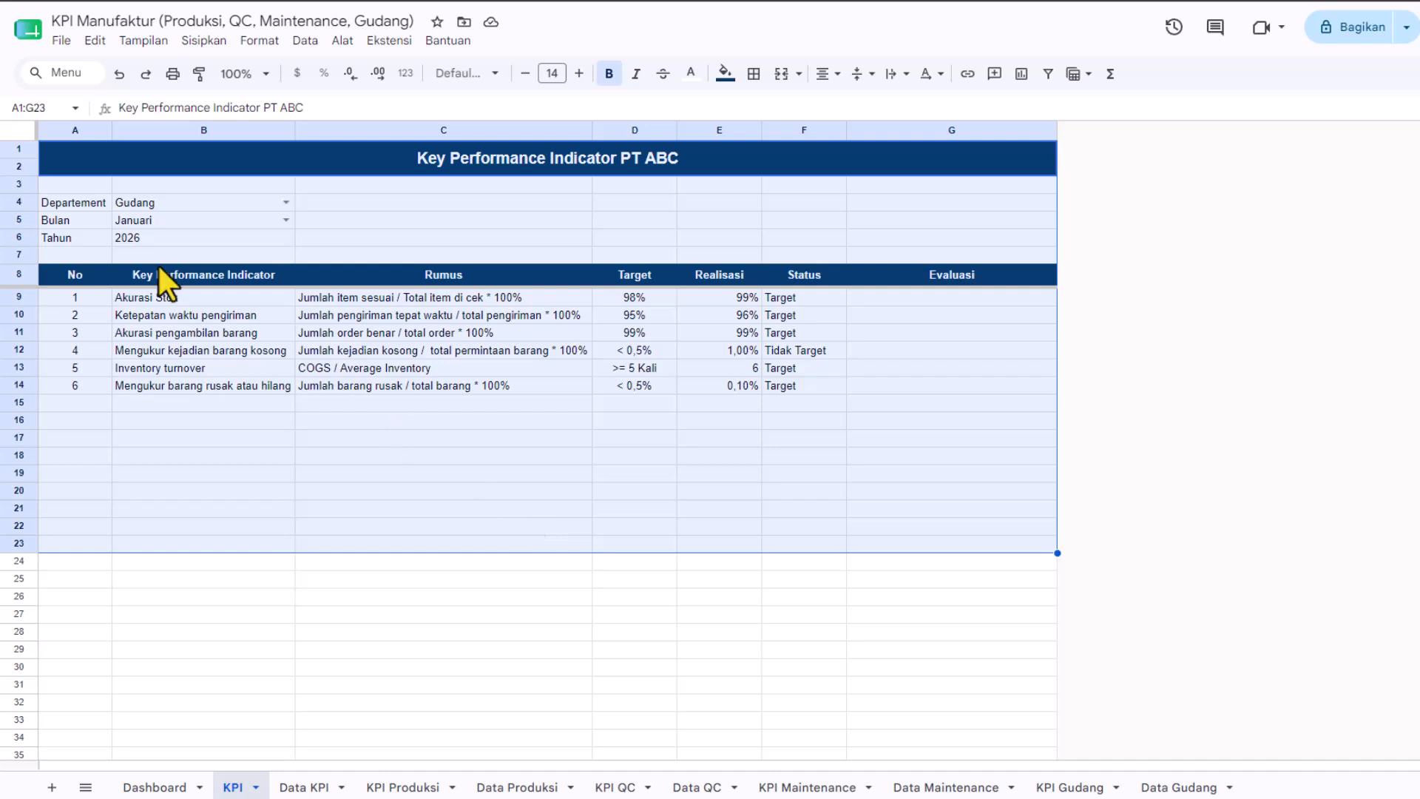
# Examine the Departement, Bulan and Tahun rows and the Key Performance Indicator list on the KPI sheet.
pyautogui.click(21, 202)
pyautogui.click(25, 222)
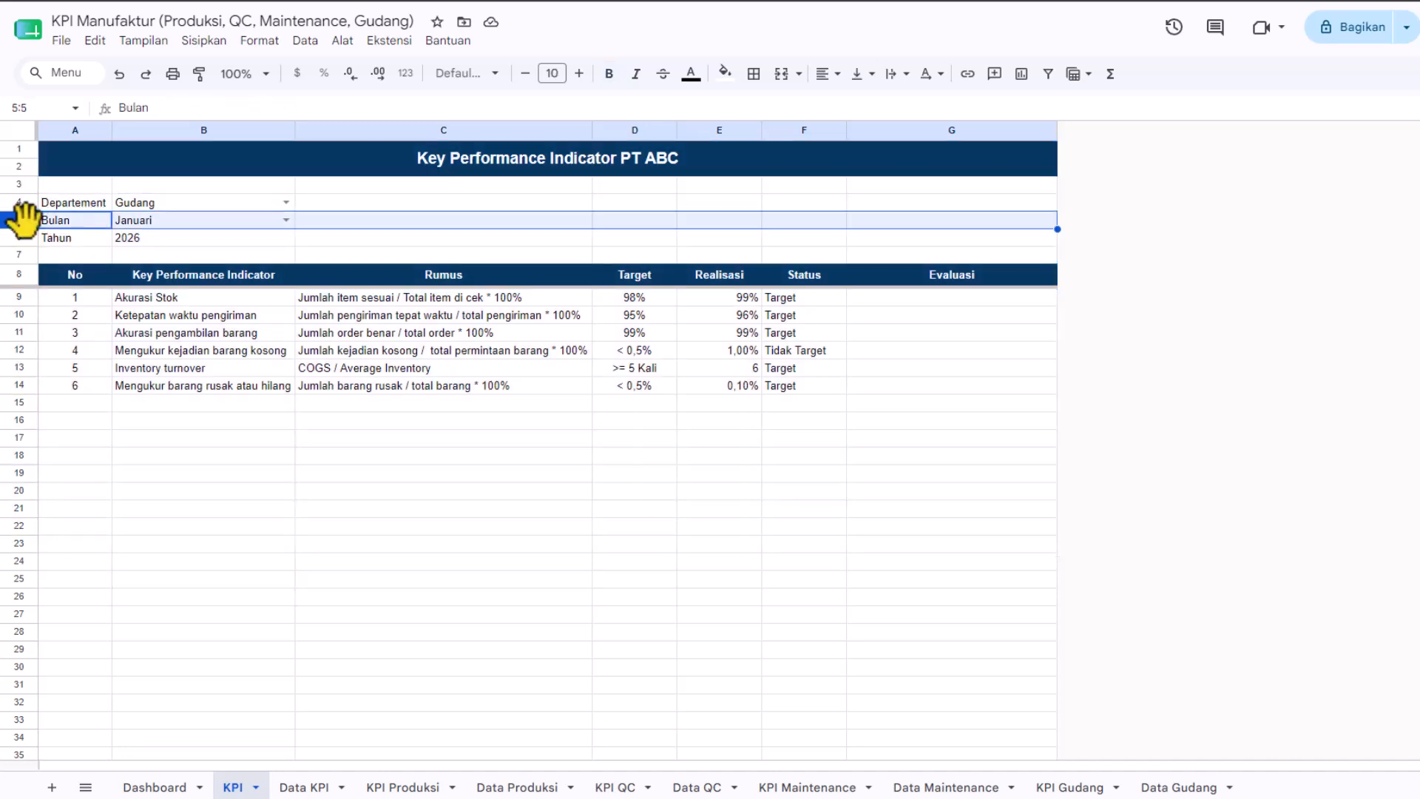
pyautogui.click(23, 236)
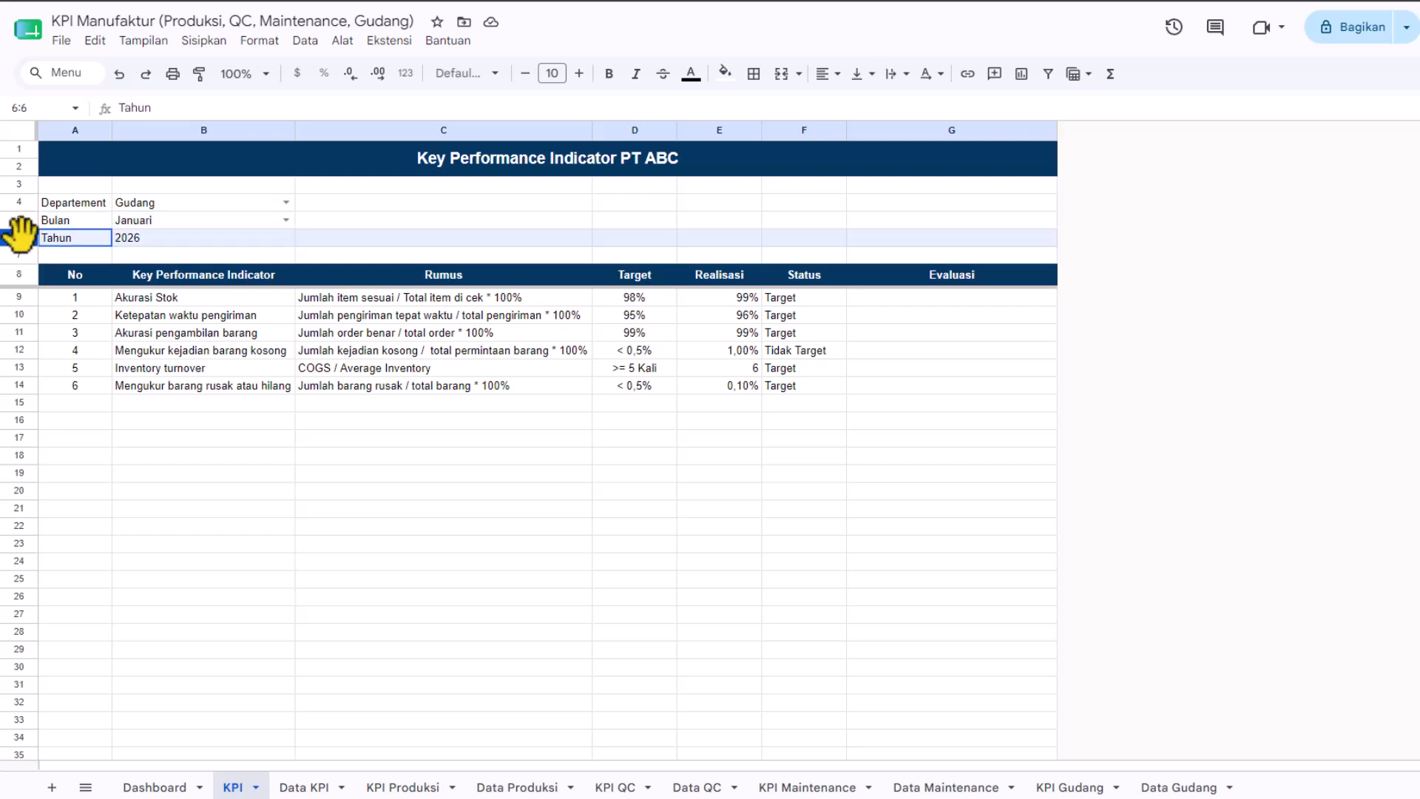
pyautogui.moveTo(238, 304); pyautogui.dragTo(216, 441)
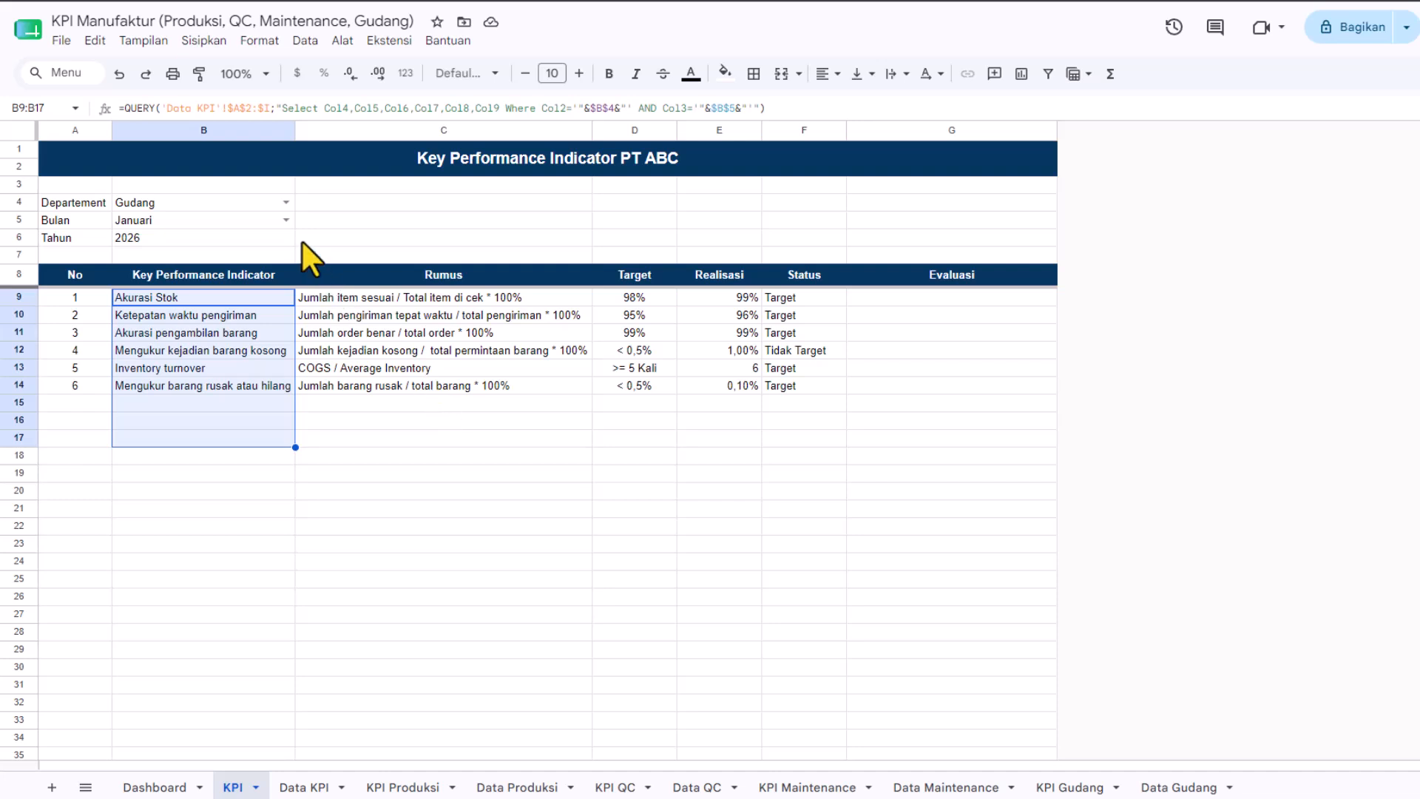
pyautogui.click(352, 208)
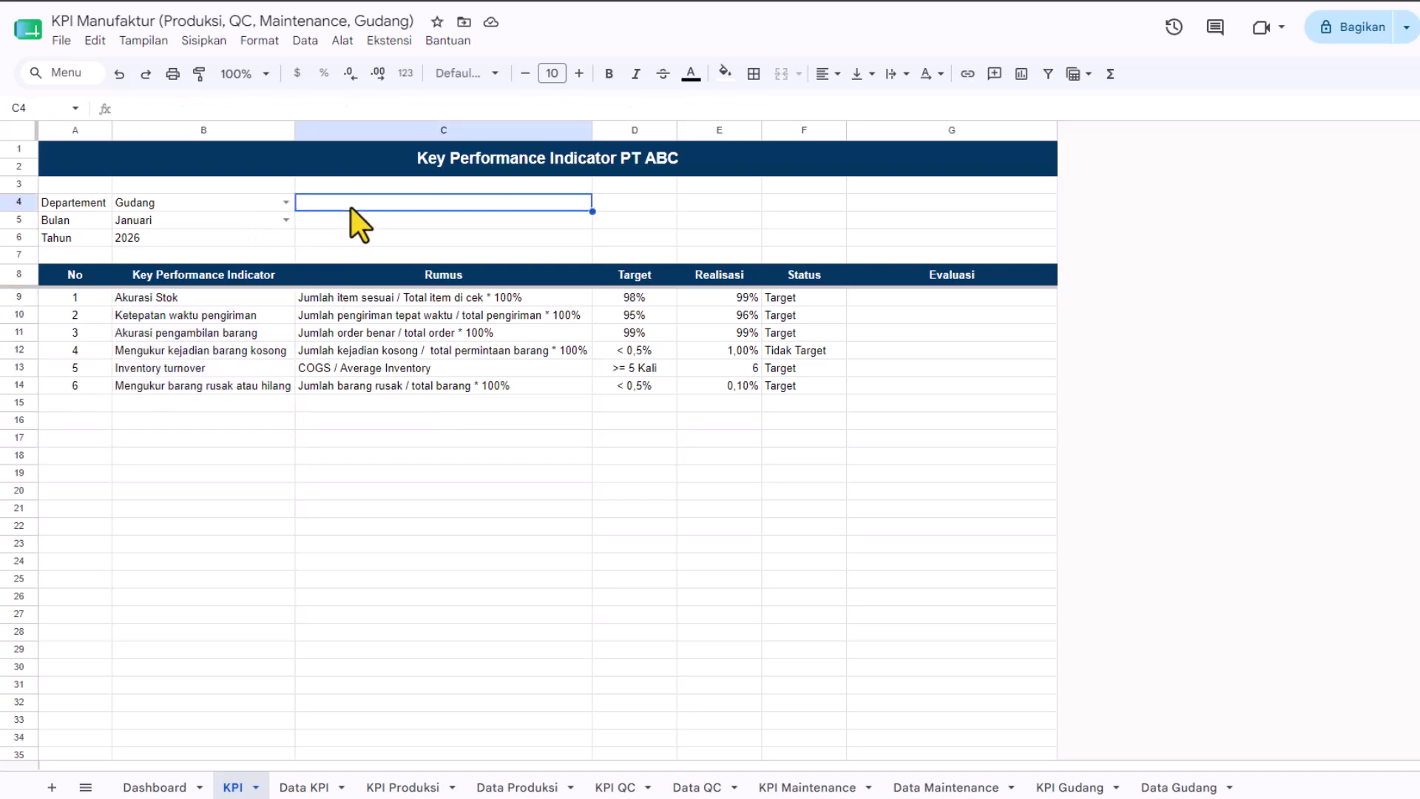
# Set the Bulan filter on the KPI sheet to Desember.
pyautogui.click(245, 223)
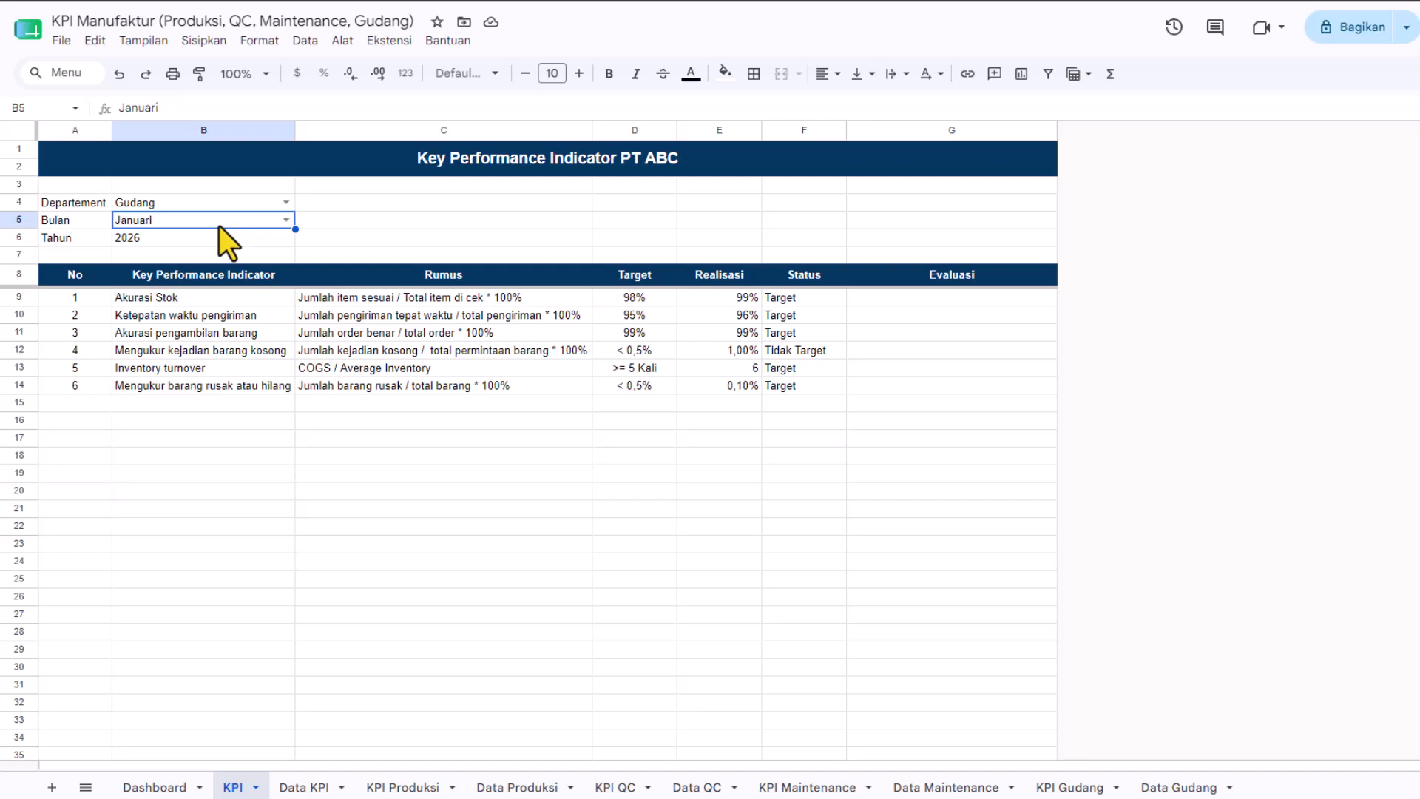
pyautogui.click(287, 220)
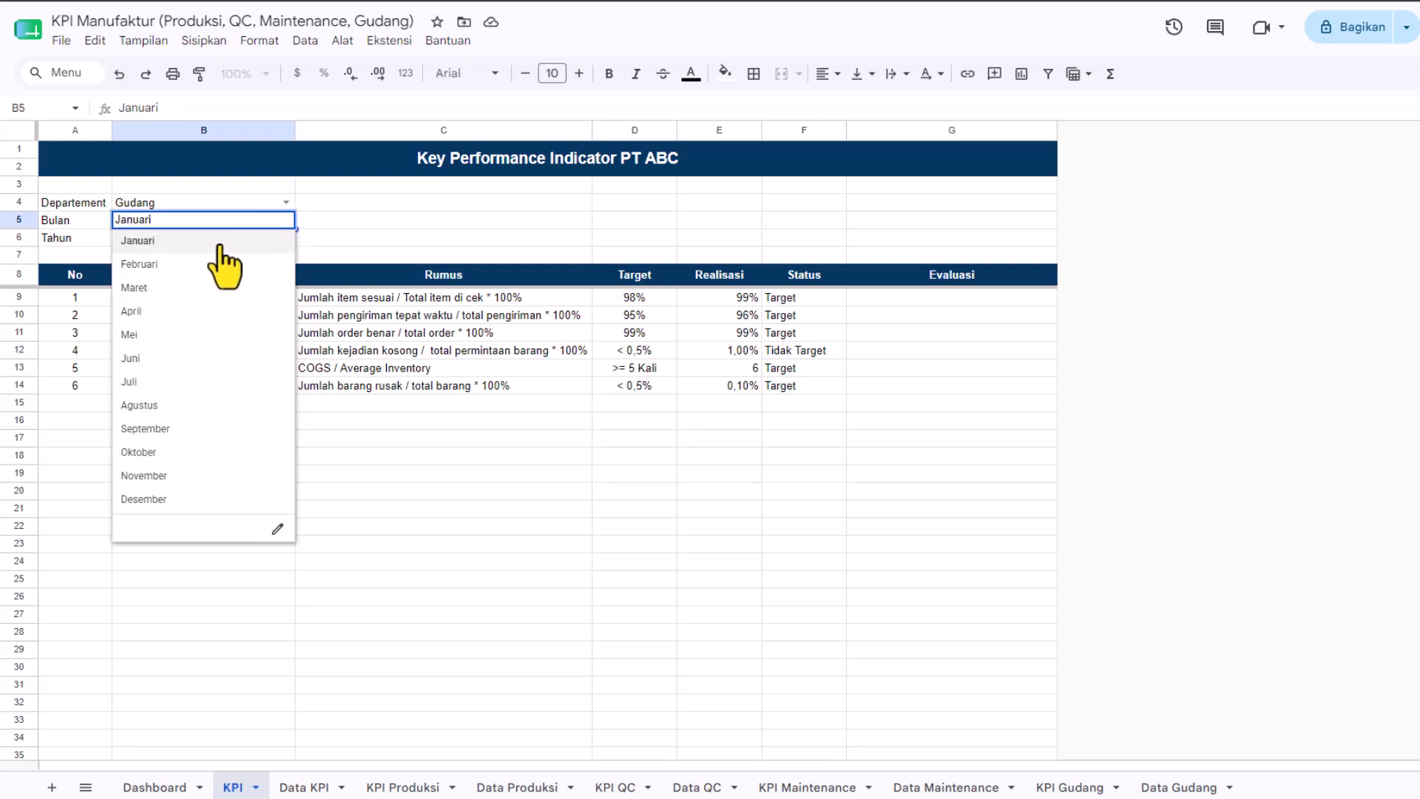
pyautogui.click(145, 500)
pyautogui.click(230, 439)
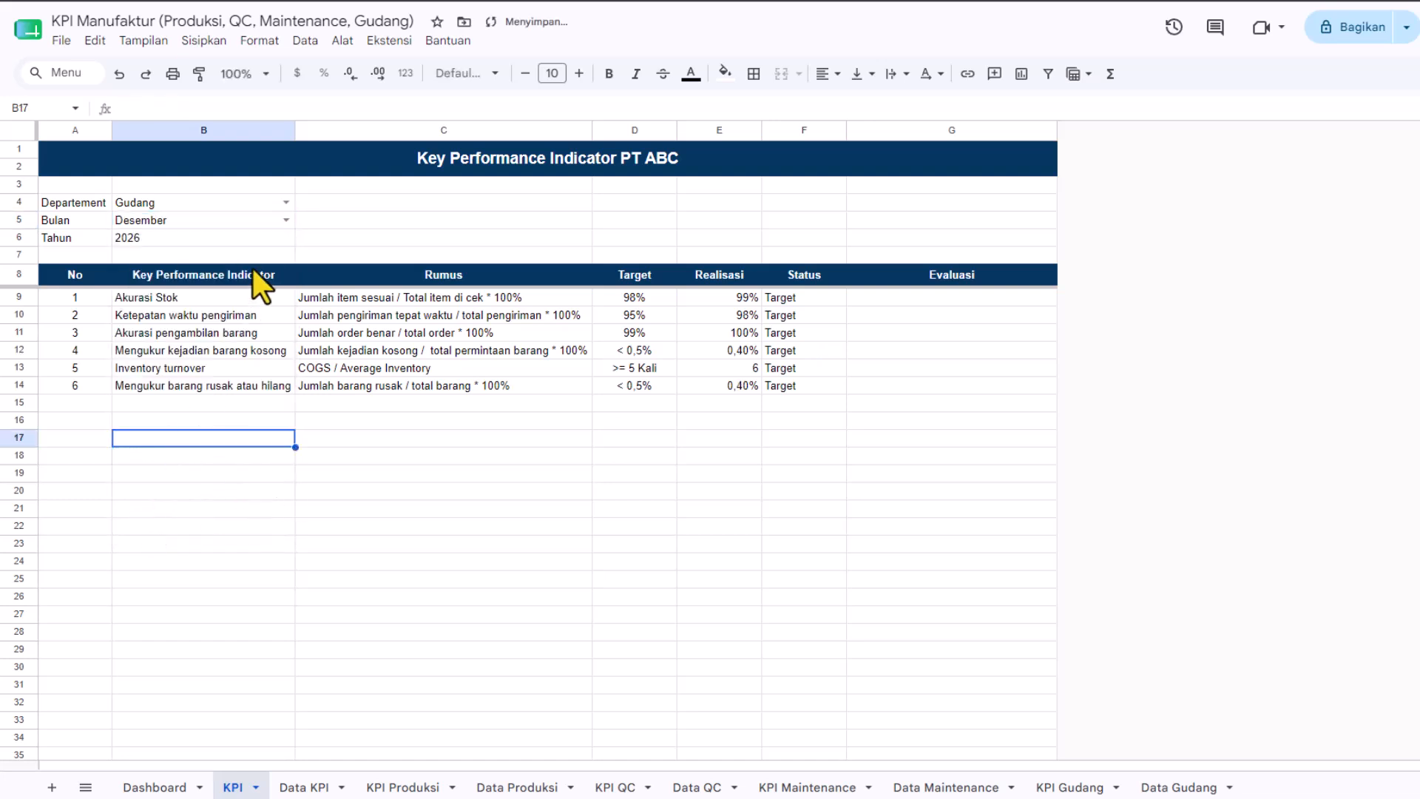
# Set the Bulan filter on the KPI sheet to Maret.
pyautogui.click(263, 219)
pyautogui.click(285, 221)
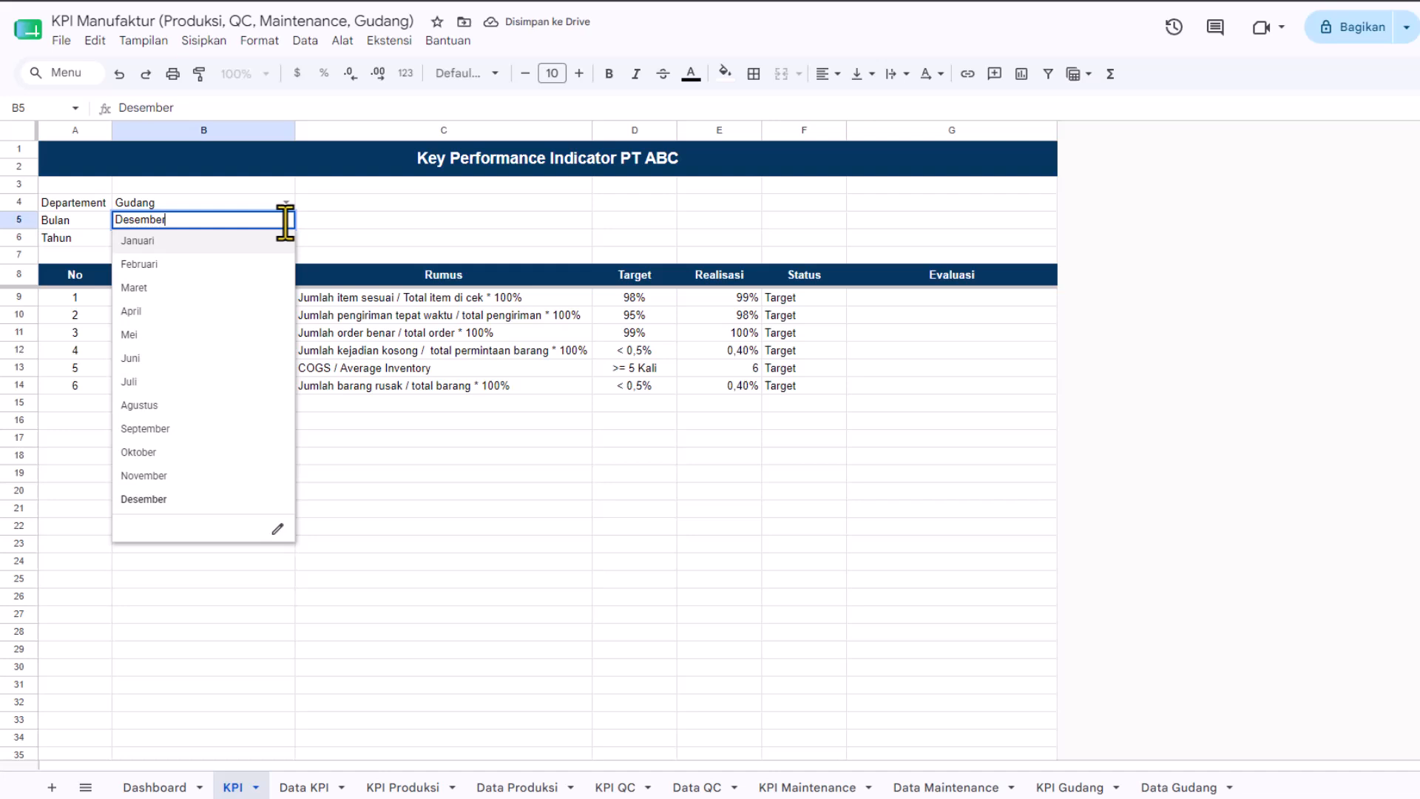
pyautogui.click(222, 289)
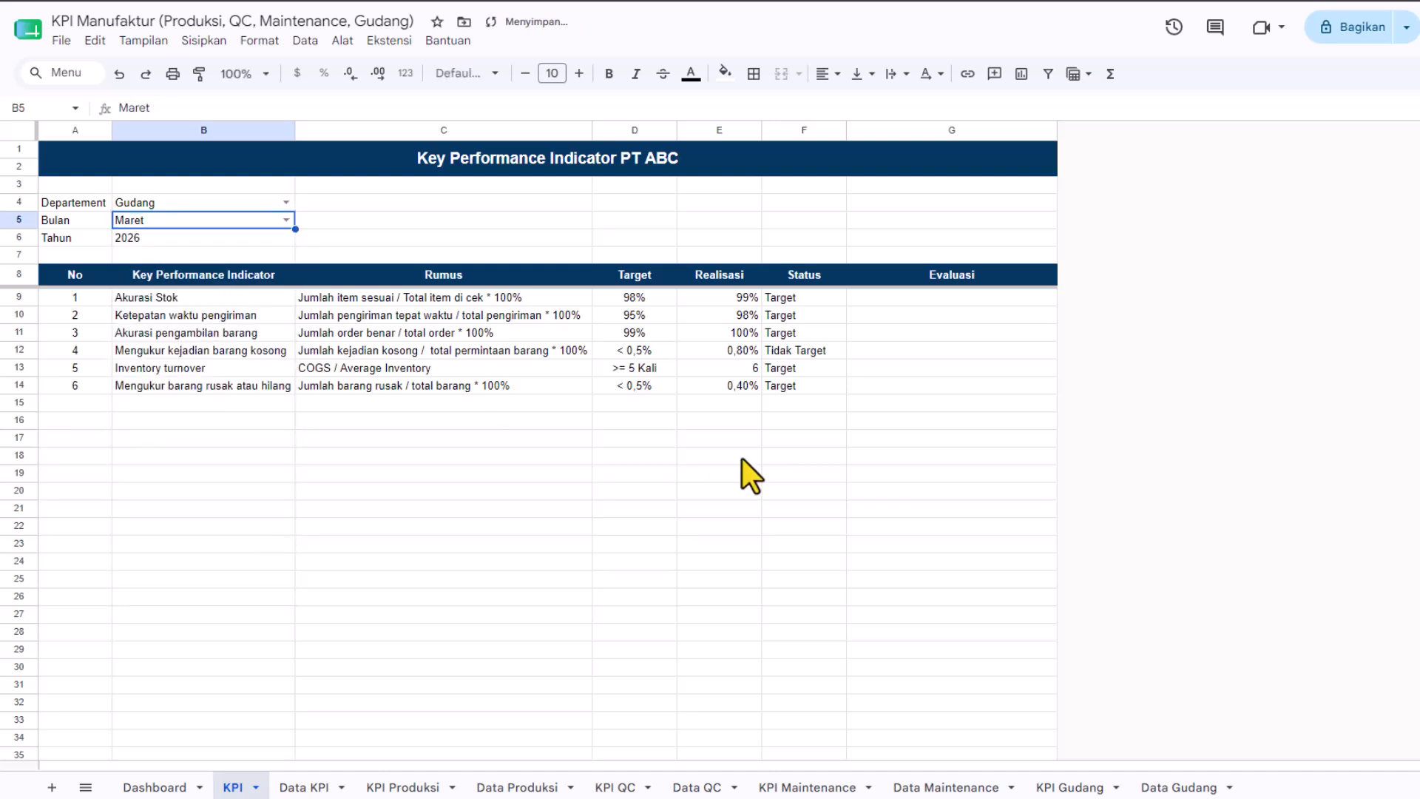
# Review the available Departement choices and the list of indicators for the Gudang department.
pyautogui.click(226, 202)
pyautogui.click(287, 202)
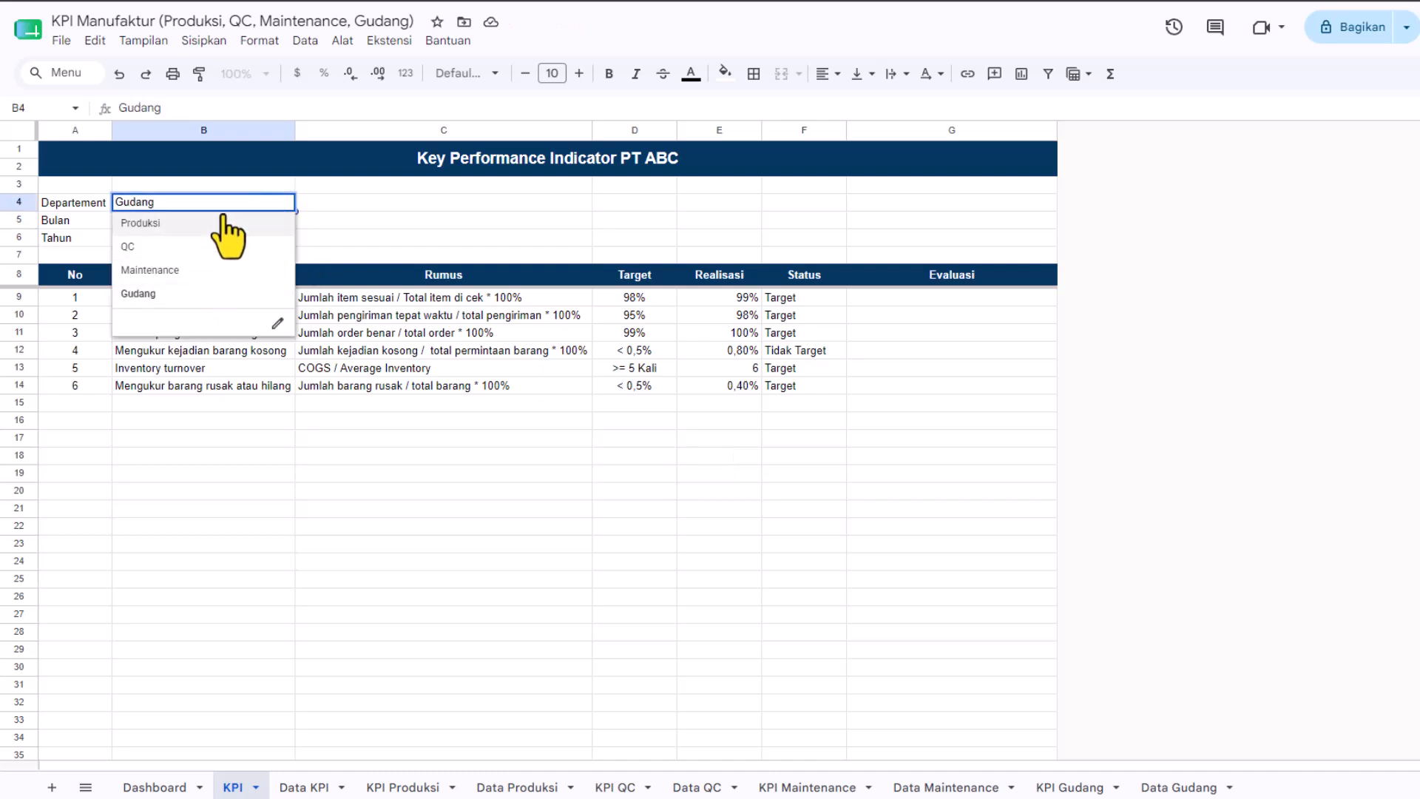
pyautogui.click(375, 203)
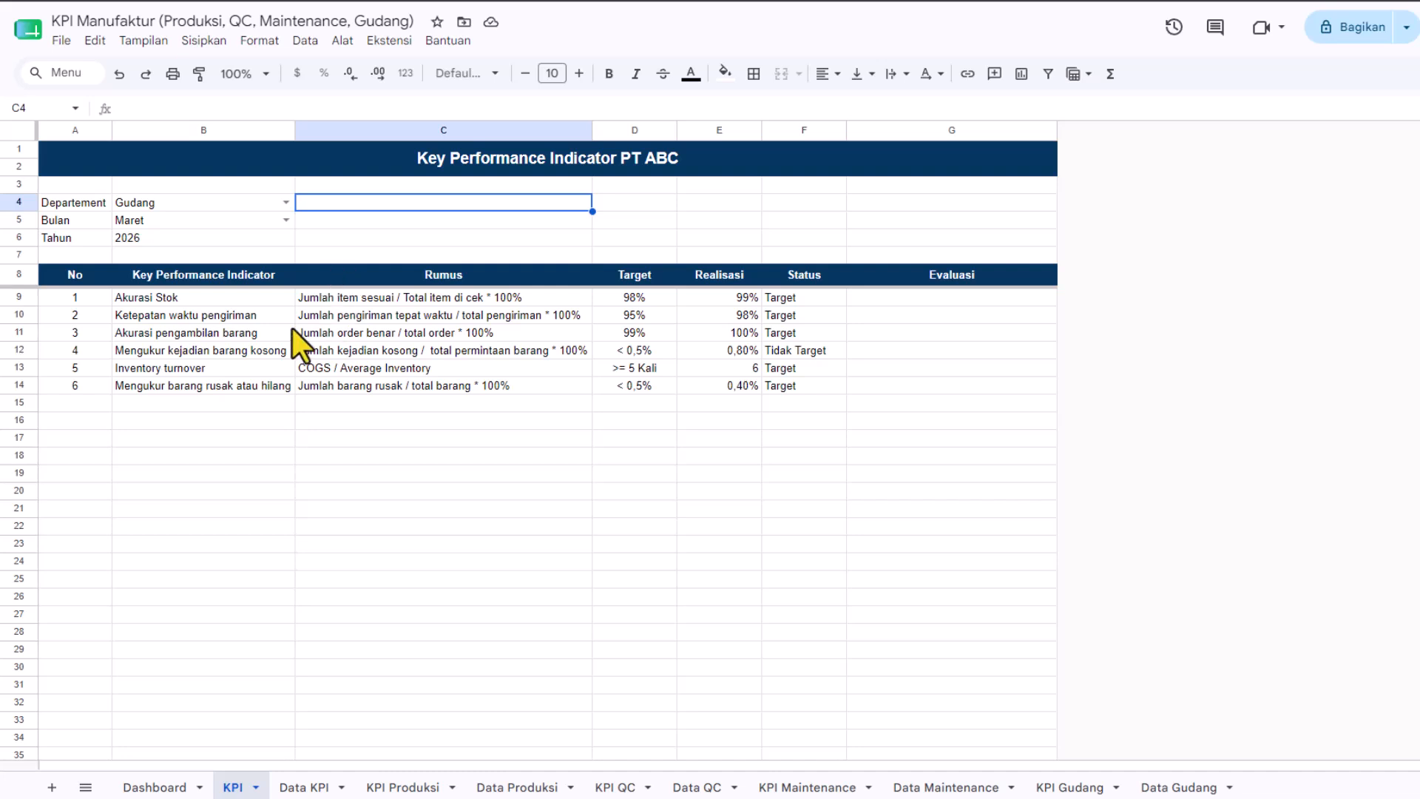
pyautogui.click(256, 302)
pyautogui.keyDown('shift'); pyautogui.click(240, 385); pyautogui.keyUp('shift')
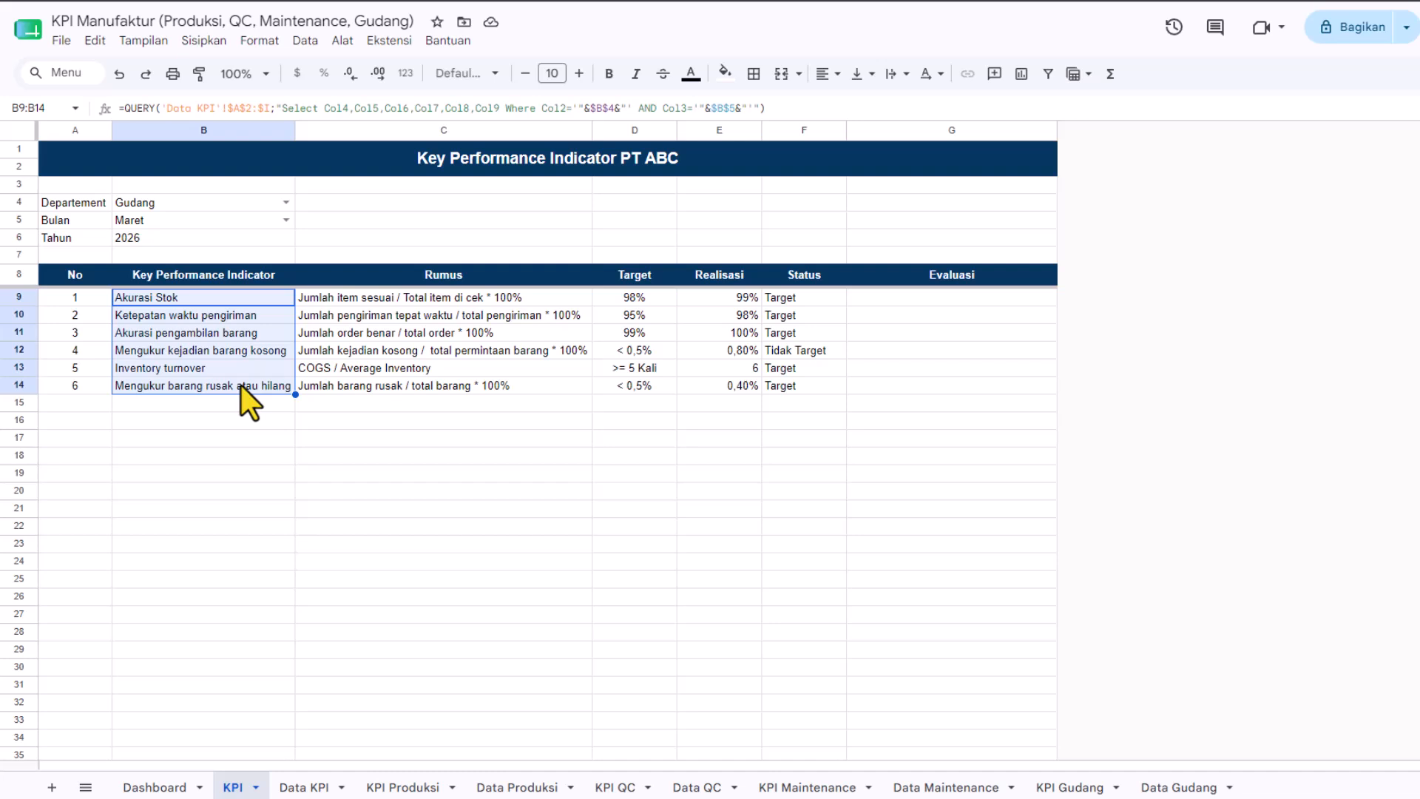
# Examine the Akurasi Stok row, comparing its Rumus, Target and Realisasi cells.
pyautogui.click(429, 302)
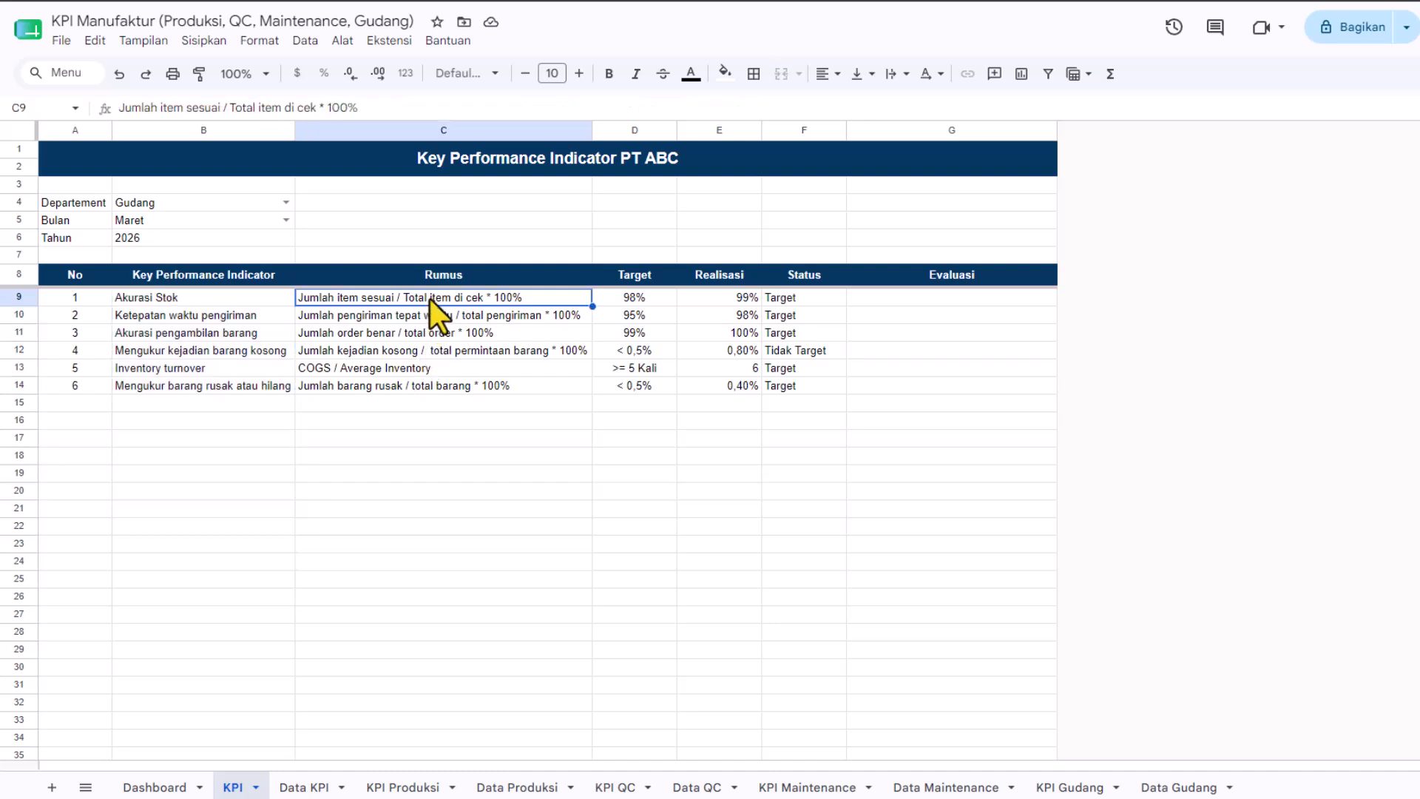
pyautogui.hotkey('shift', 'space')
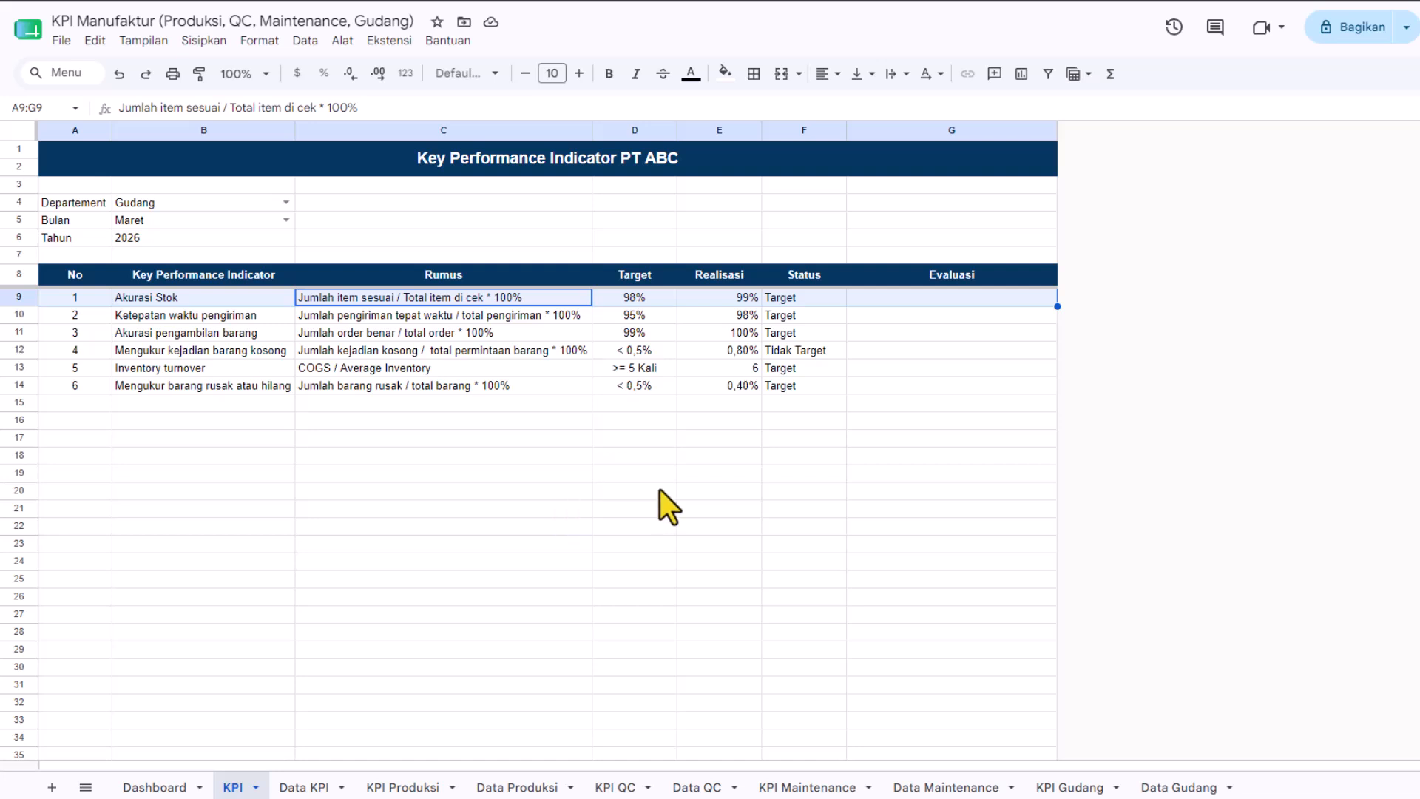
pyautogui.click(645, 300)
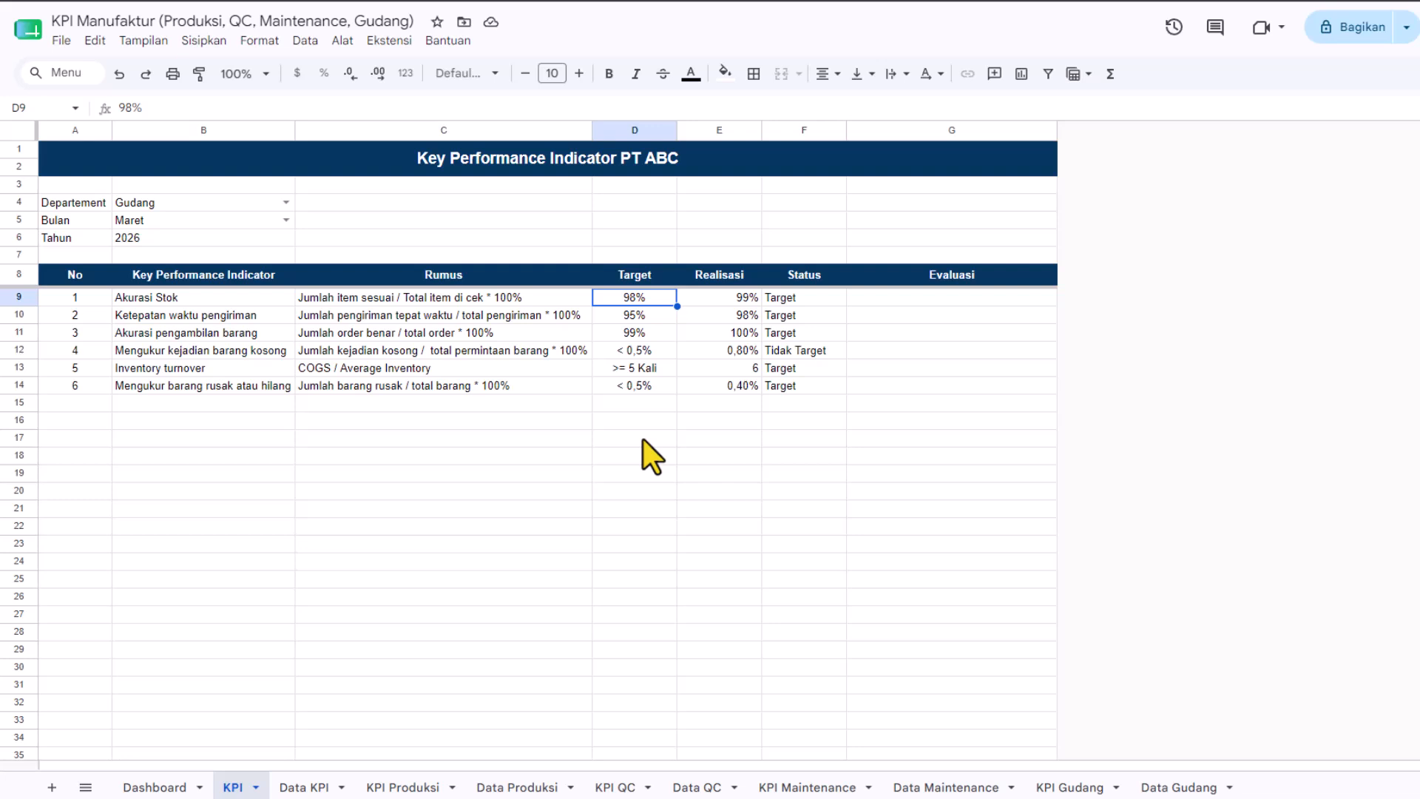
pyautogui.click(429, 296)
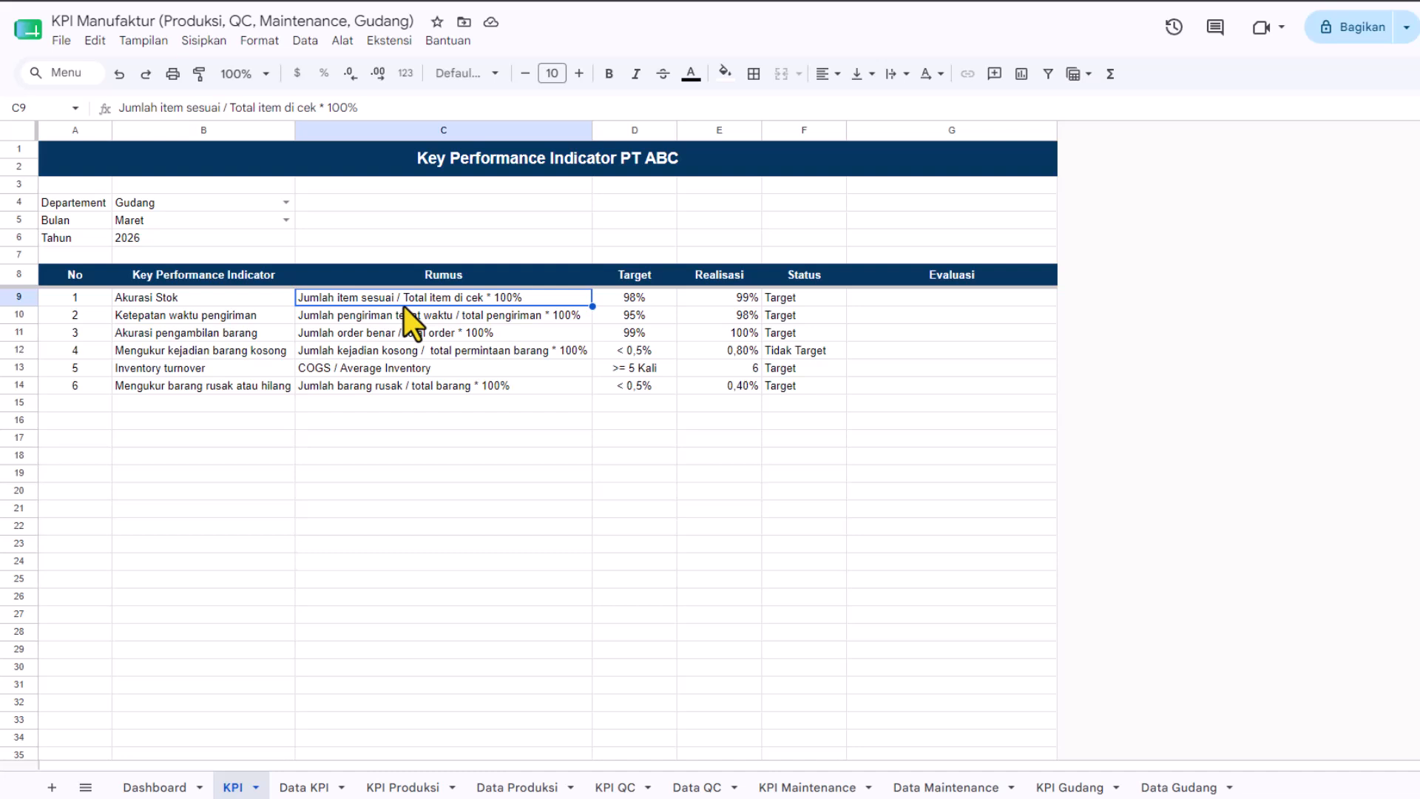
pyautogui.hotkey('shift', 'space')
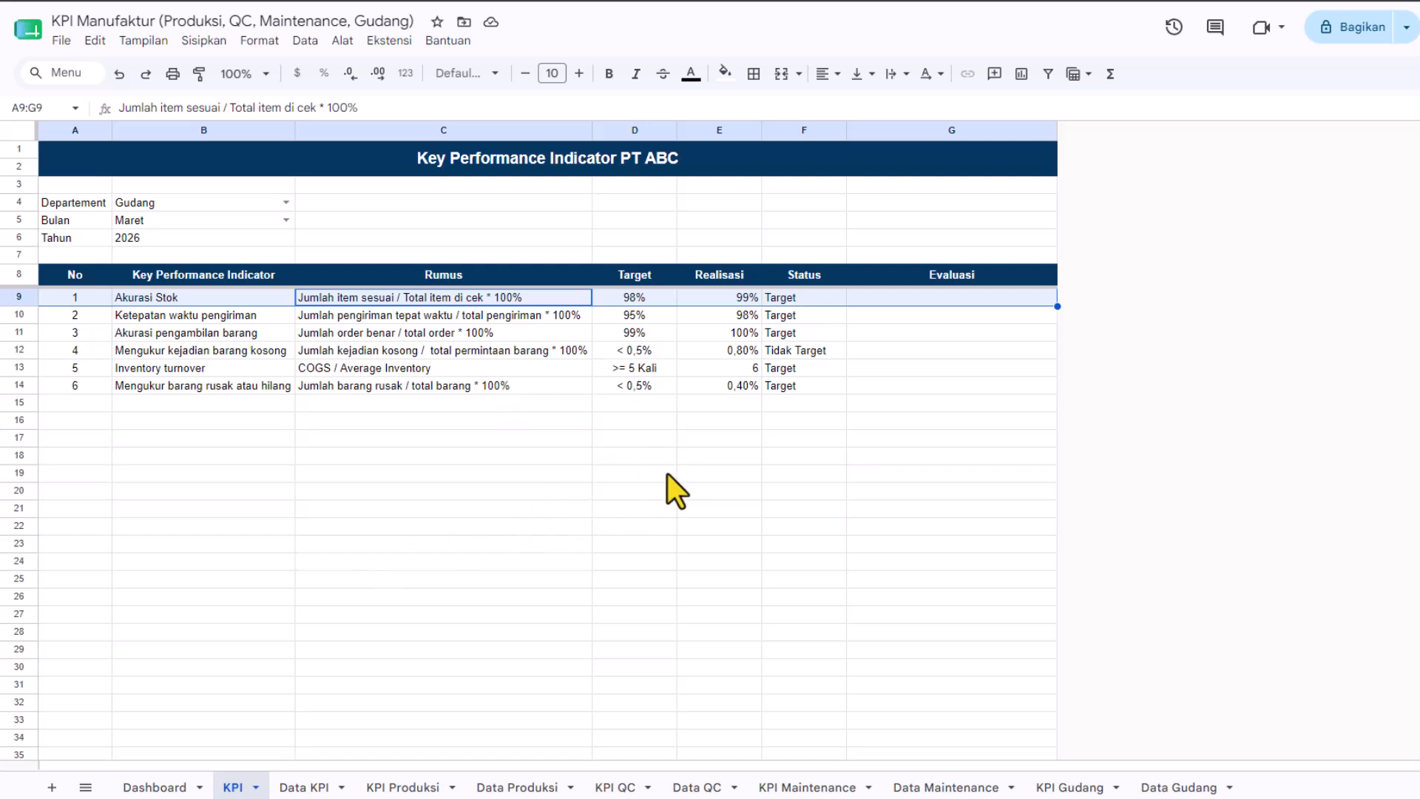
pyautogui.click(694, 423)
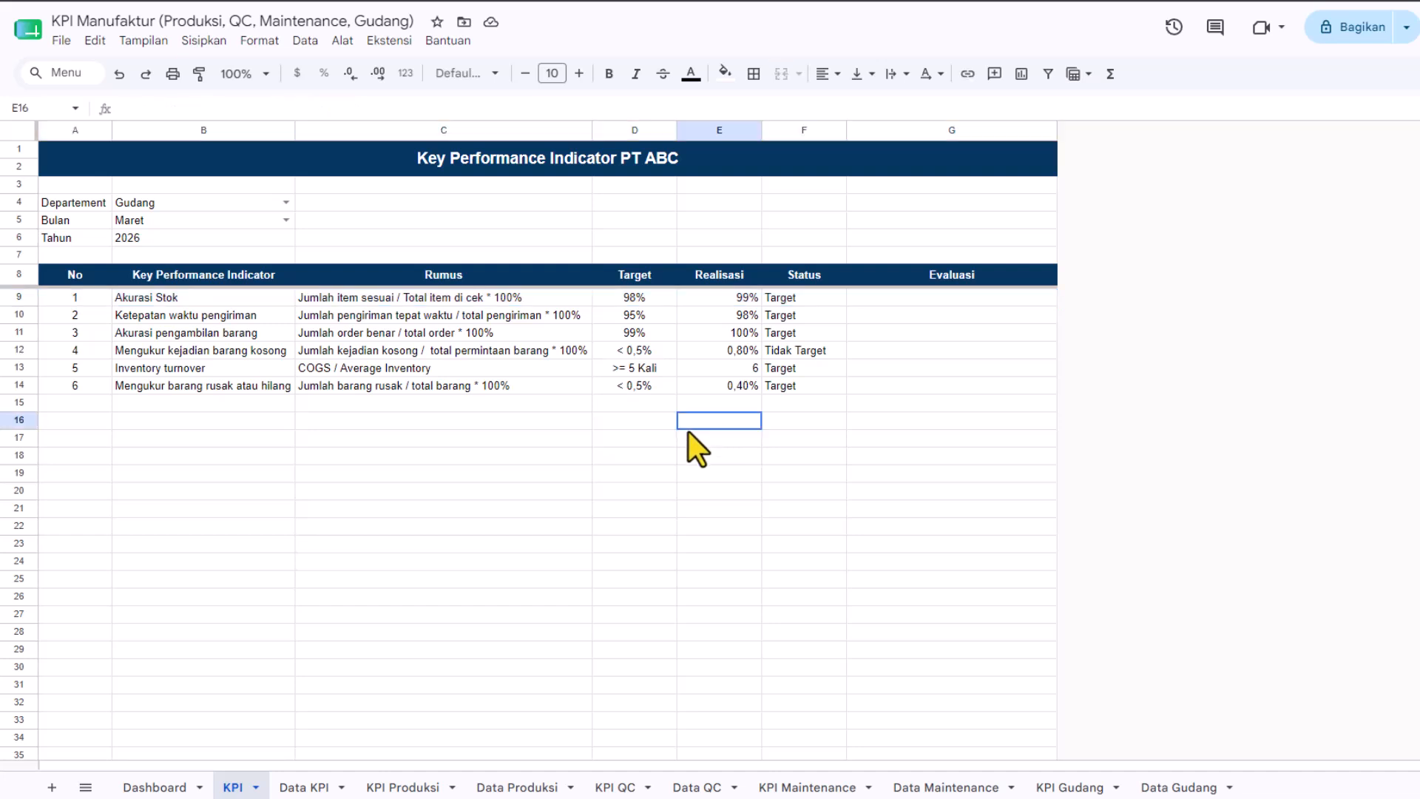
pyautogui.click(651, 301)
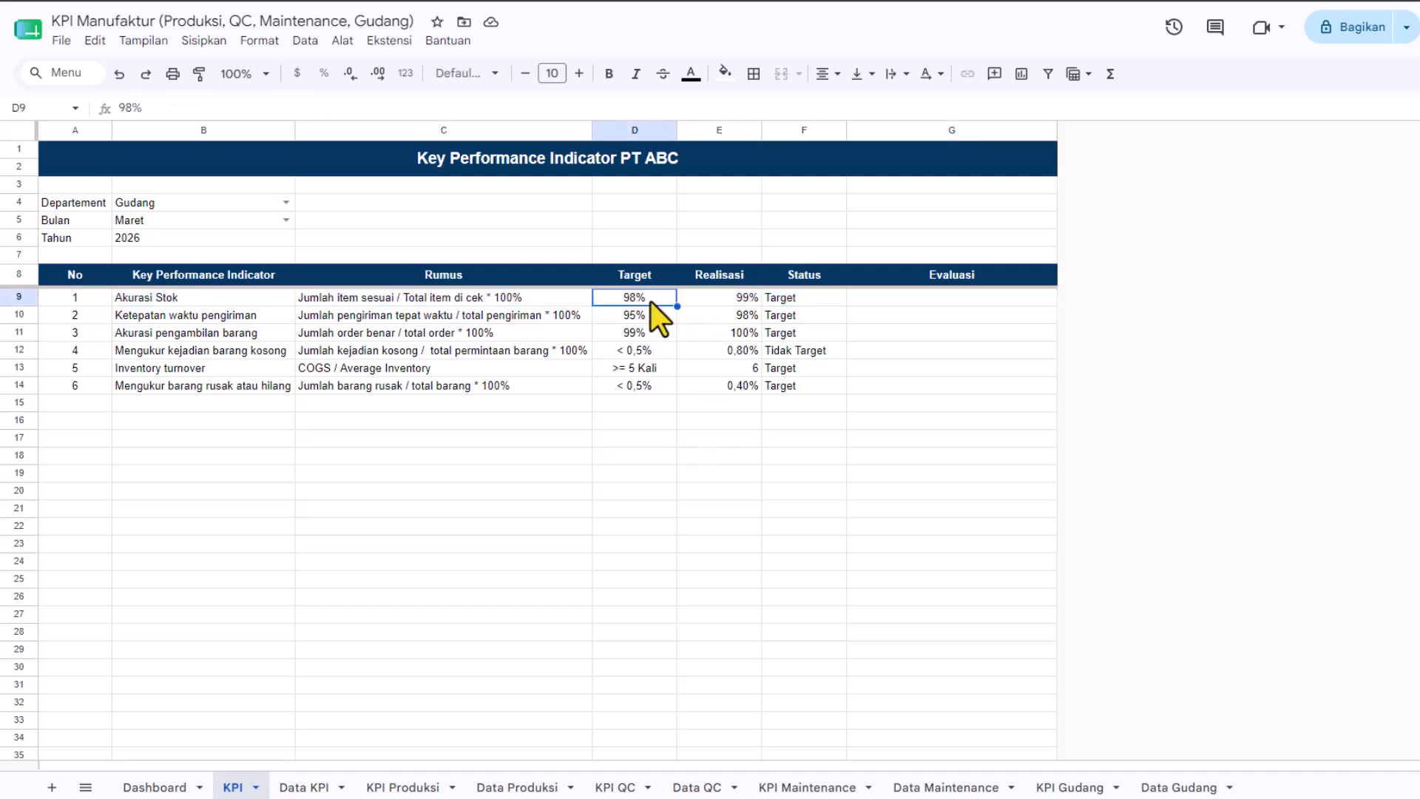
pyautogui.keyDown('ctrl'); pyautogui.click(735, 298); pyautogui.keyUp('ctrl')
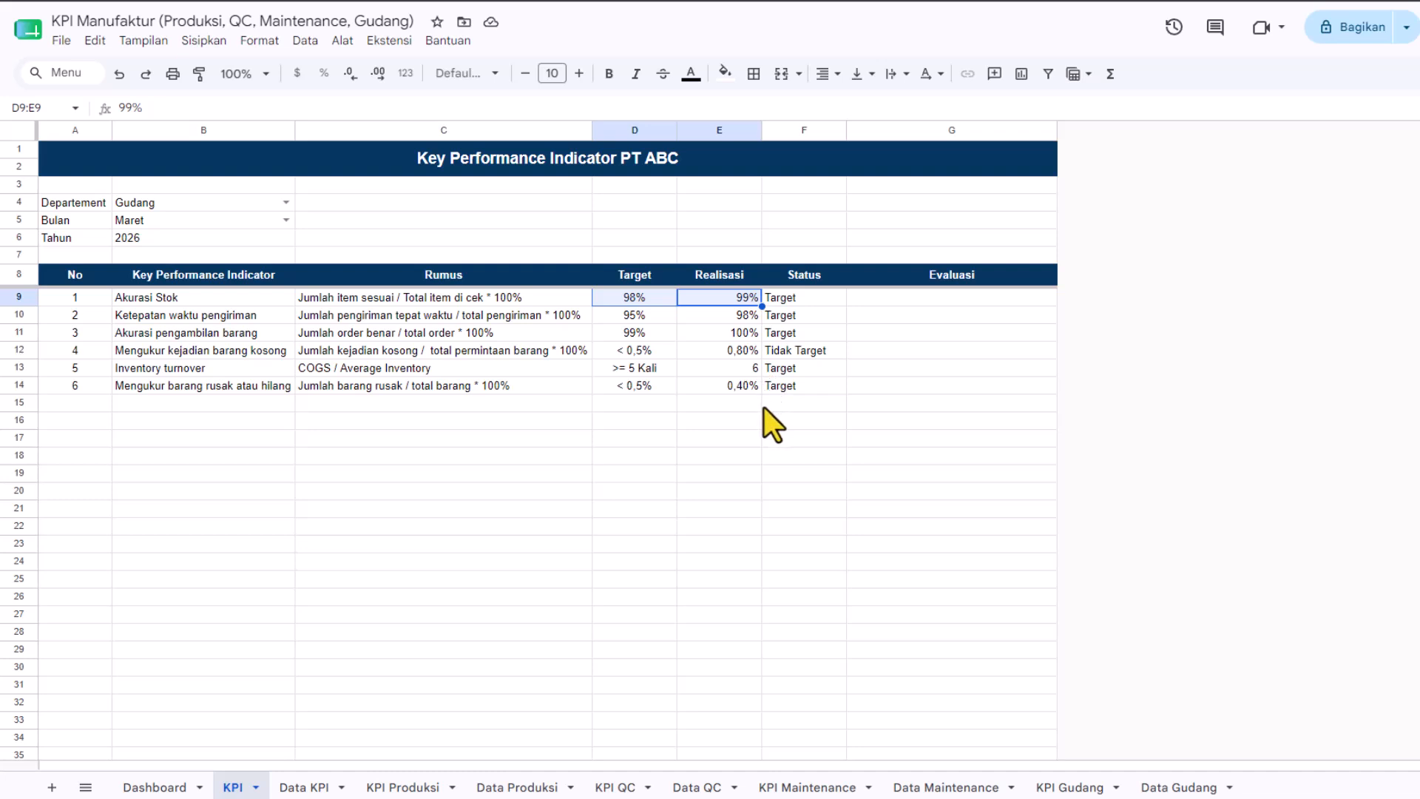
# Examine the Status, Realisasi and Target columns of the KPI table.
pyautogui.click(798, 128)
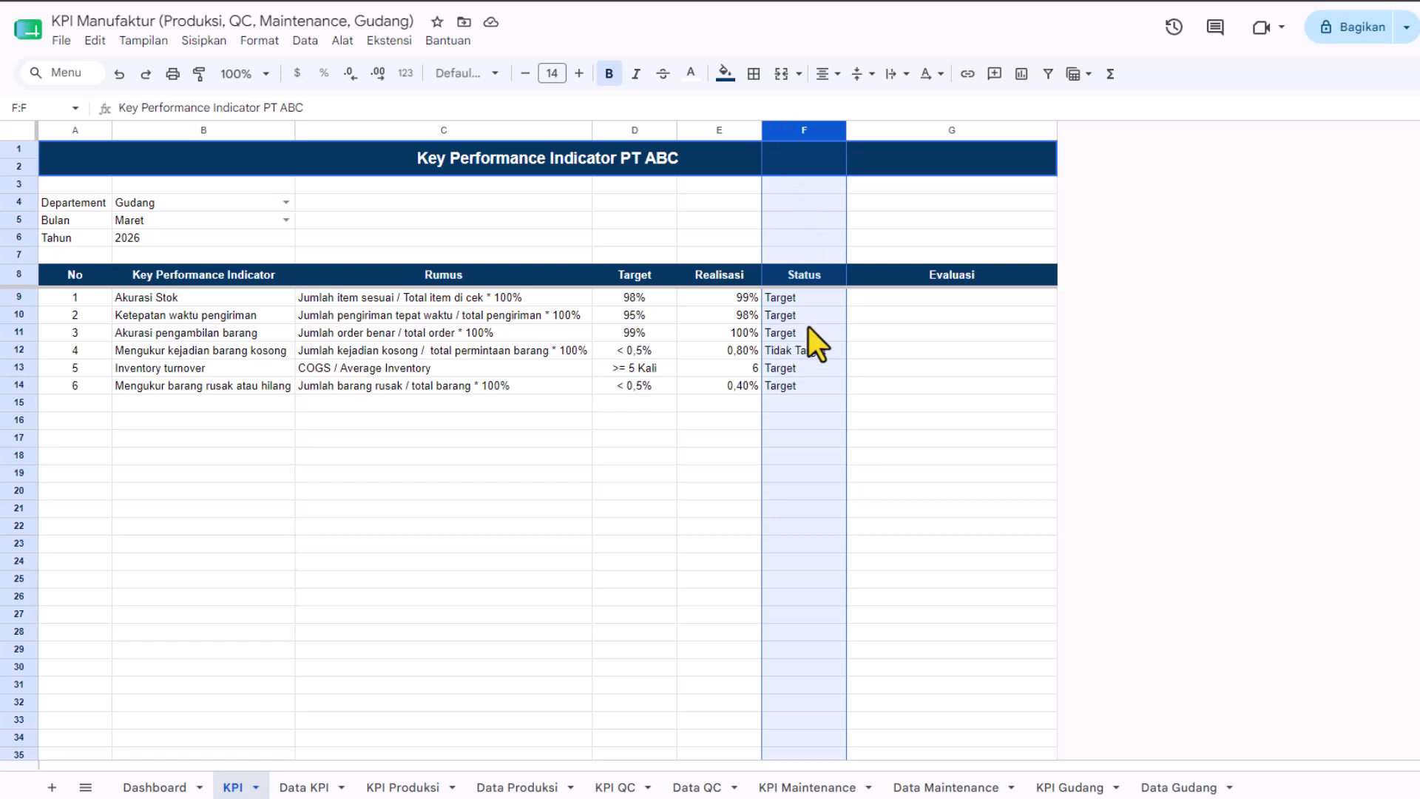
pyautogui.keyDown('ctrl'); pyautogui.click(714, 126); pyautogui.keyUp('ctrl')
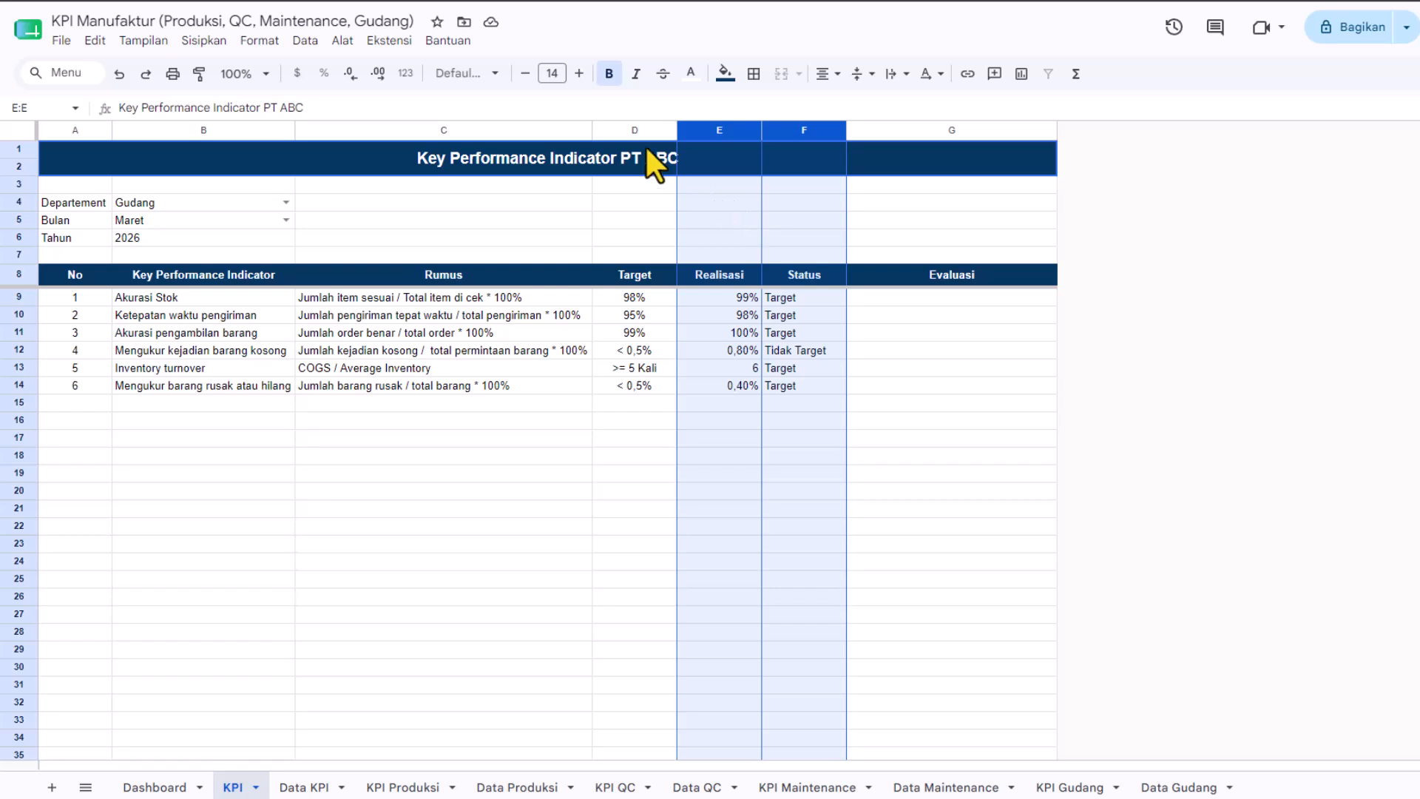
pyautogui.click(613, 128)
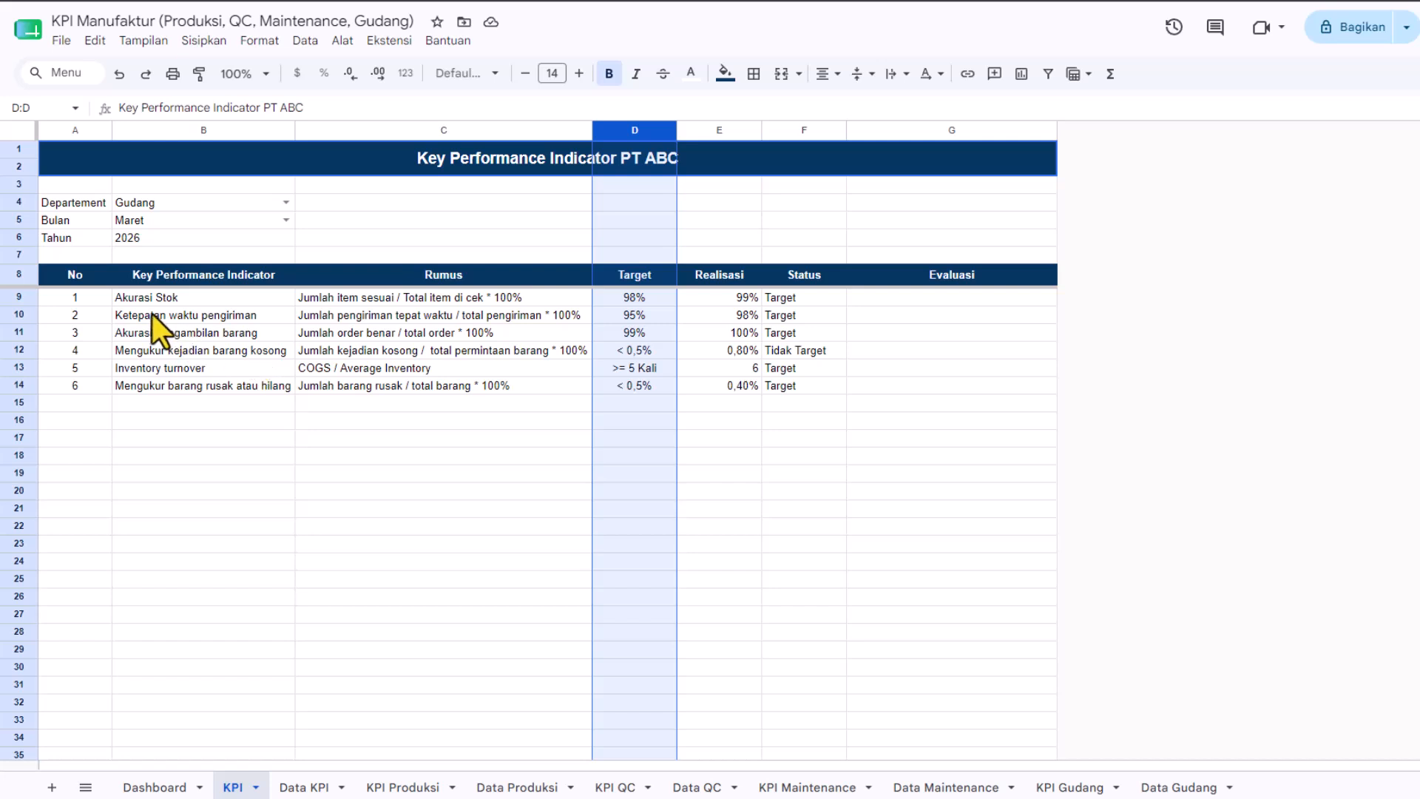
# Examine the Ketepatan waktu pengiriman row, including its Rumus, Target, Realisasi and Status cells.
pyautogui.click(108, 315)
pyautogui.keyDown('shift'); pyautogui.click(810, 313); pyautogui.keyUp('shift')
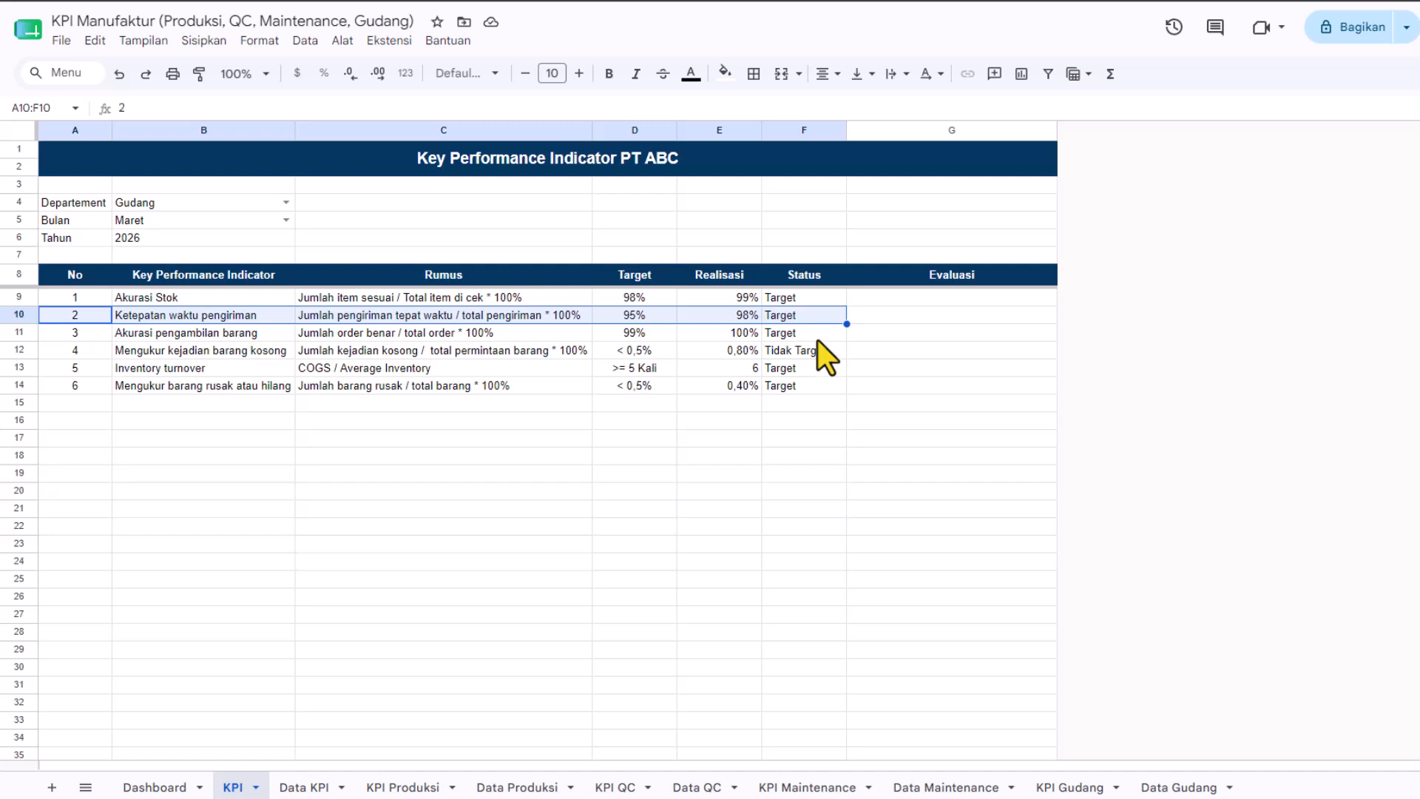
pyautogui.click(481, 321)
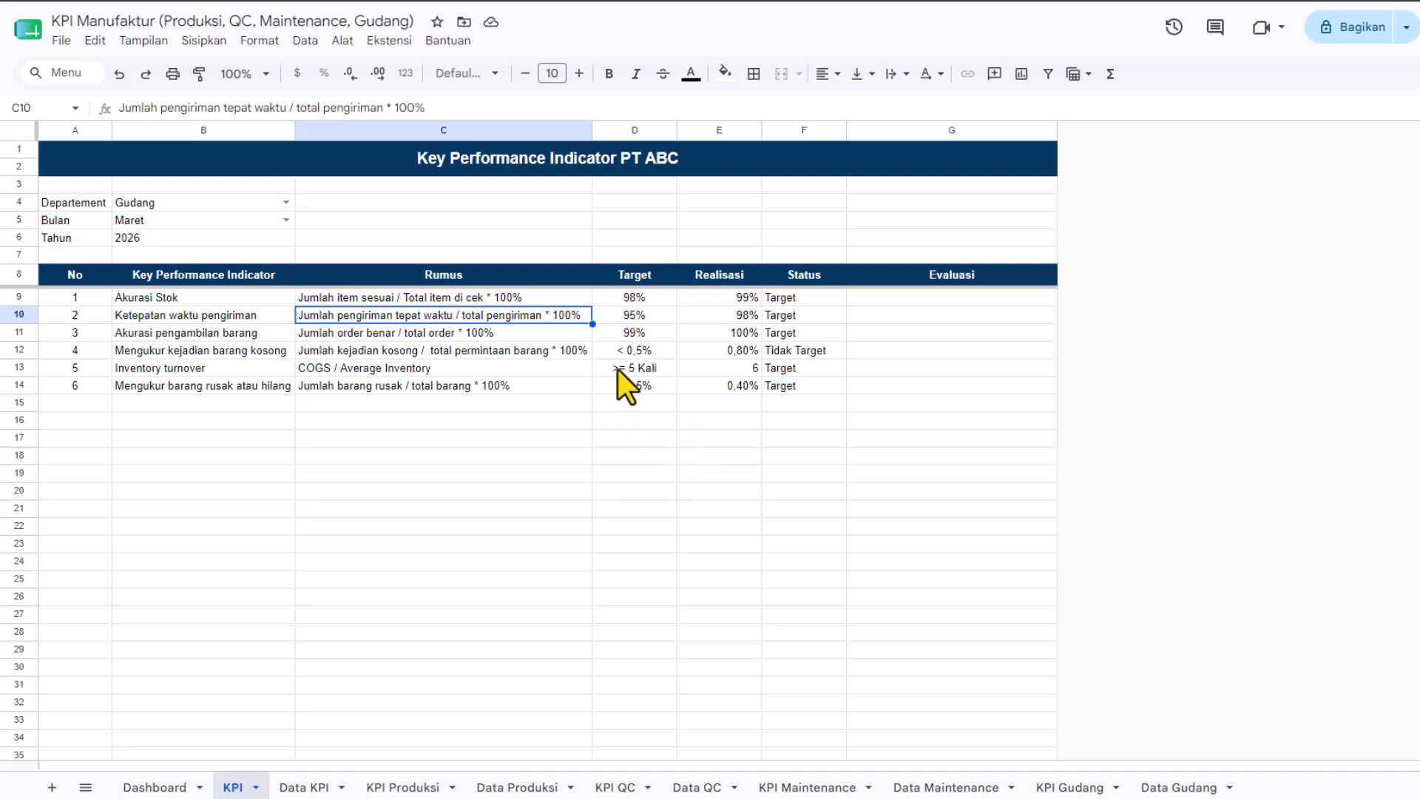
pyautogui.click(654, 314)
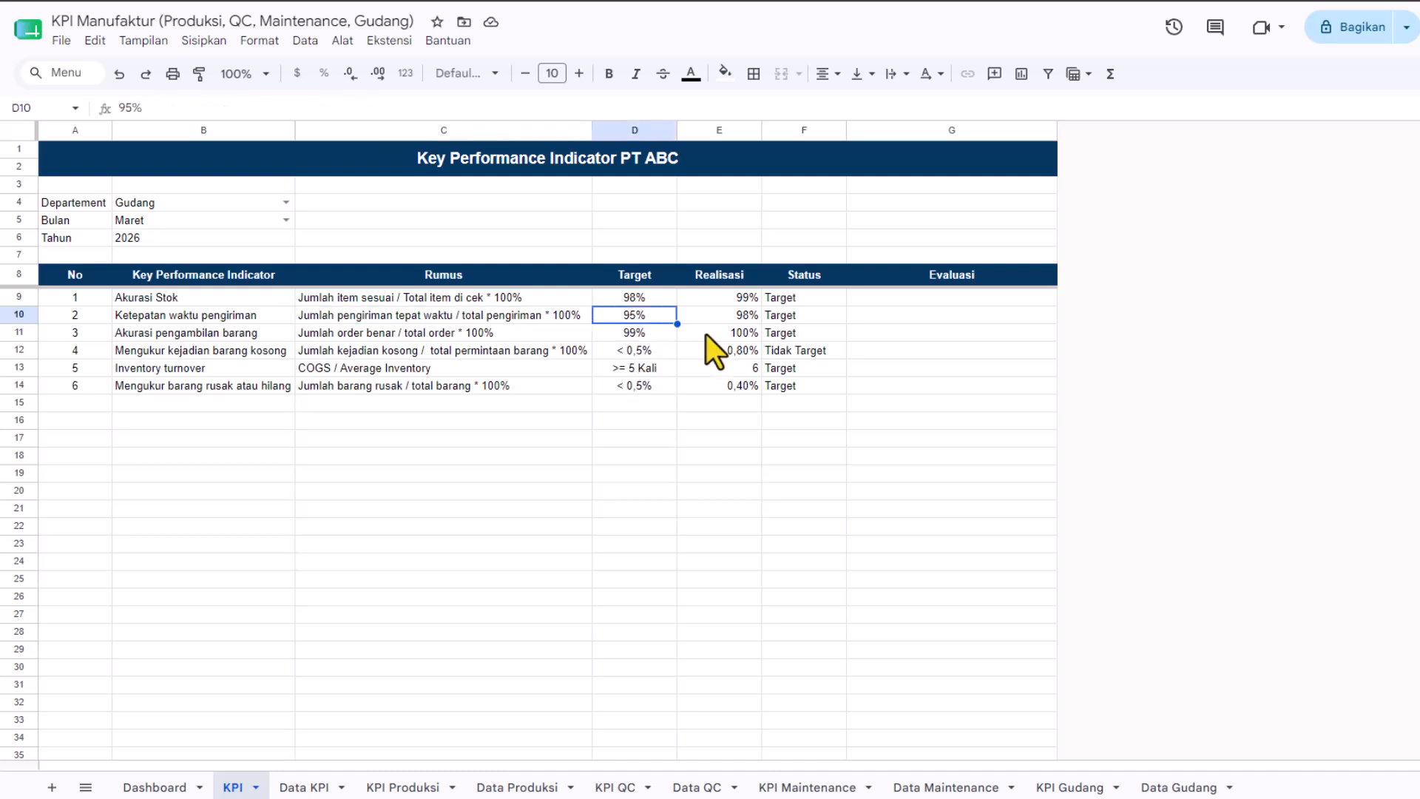
pyautogui.click(745, 314)
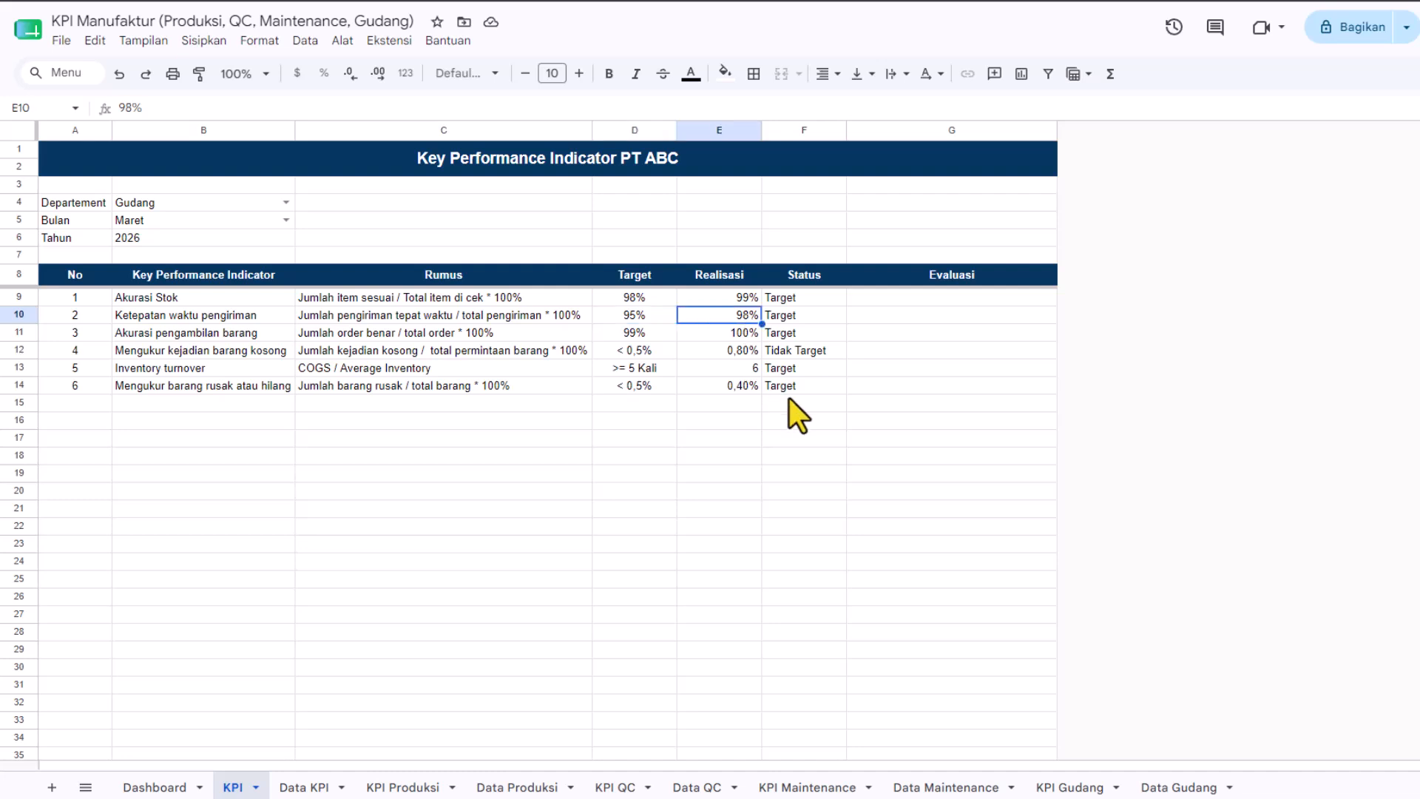
pyautogui.click(808, 314)
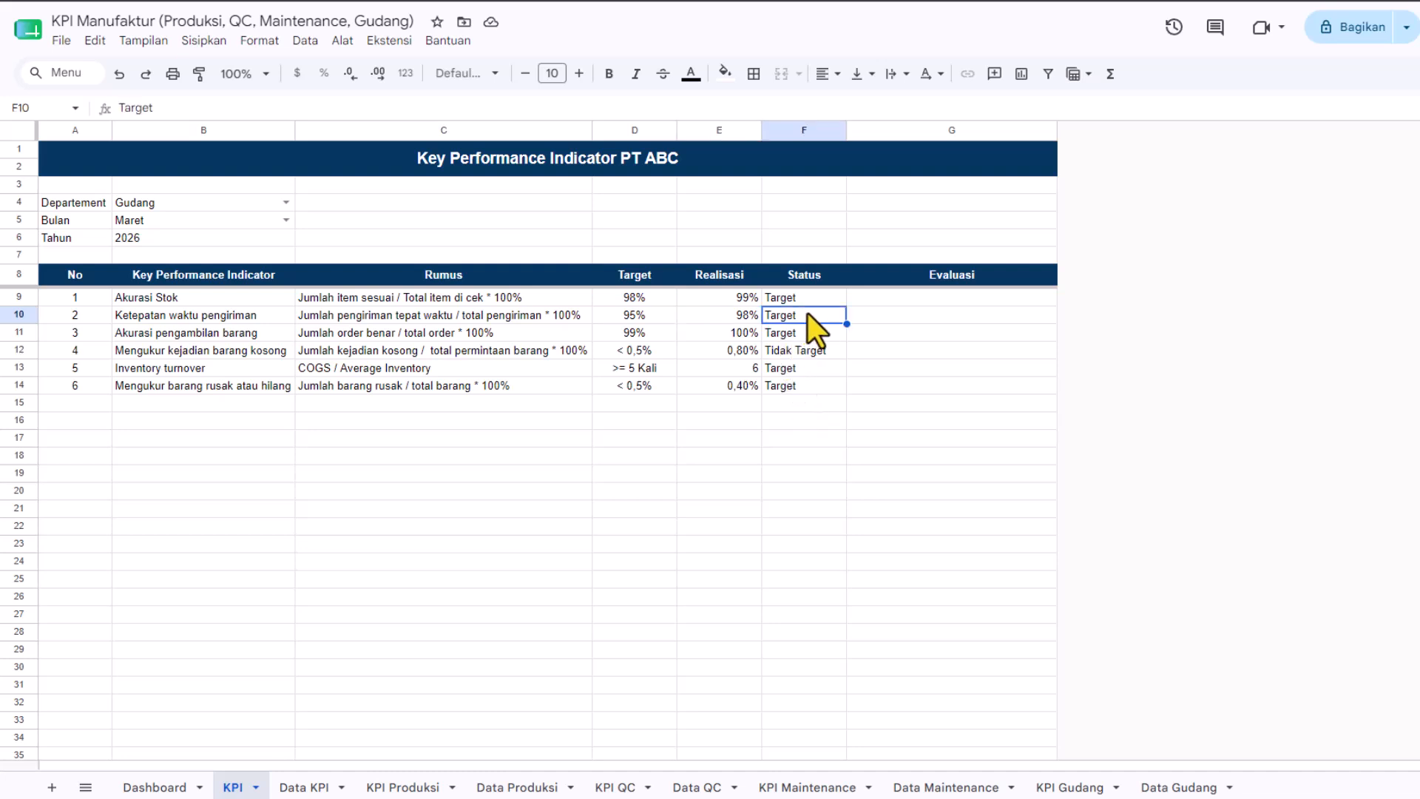
pyautogui.hotkey('shift', 'space')
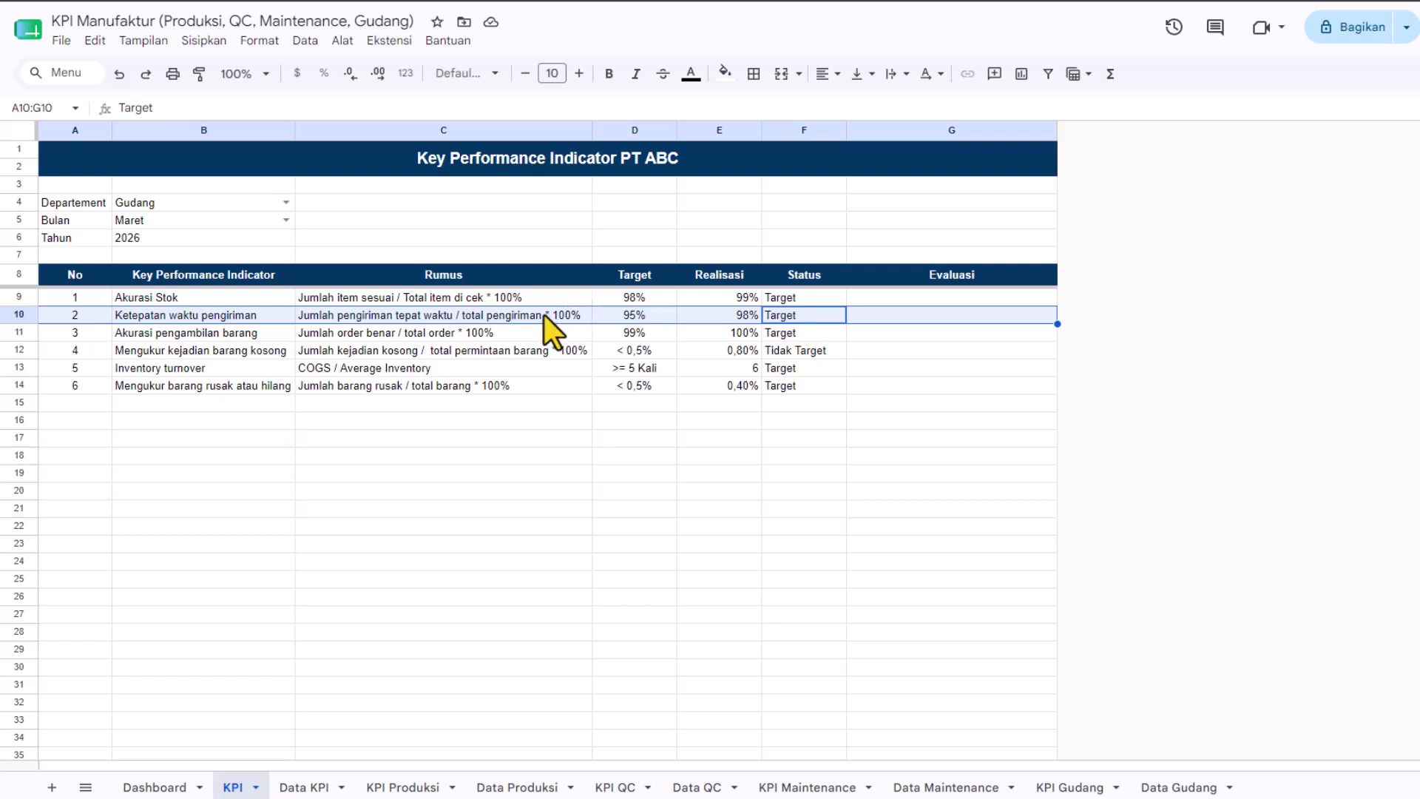
# Examine the Akurasi pengambilan barang row, focusing on its Rumus and Target cells.
pyautogui.click(405, 339)
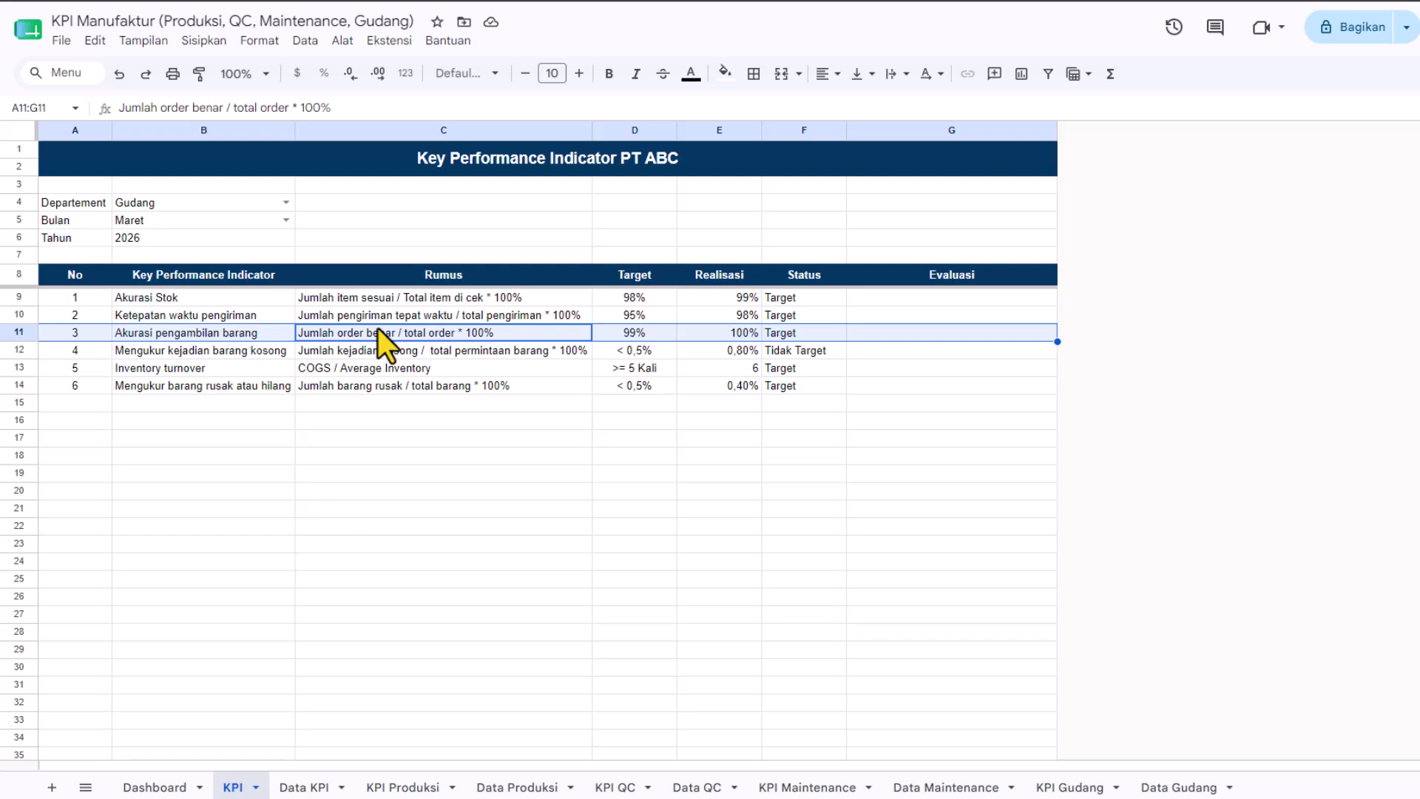
pyautogui.click(468, 330)
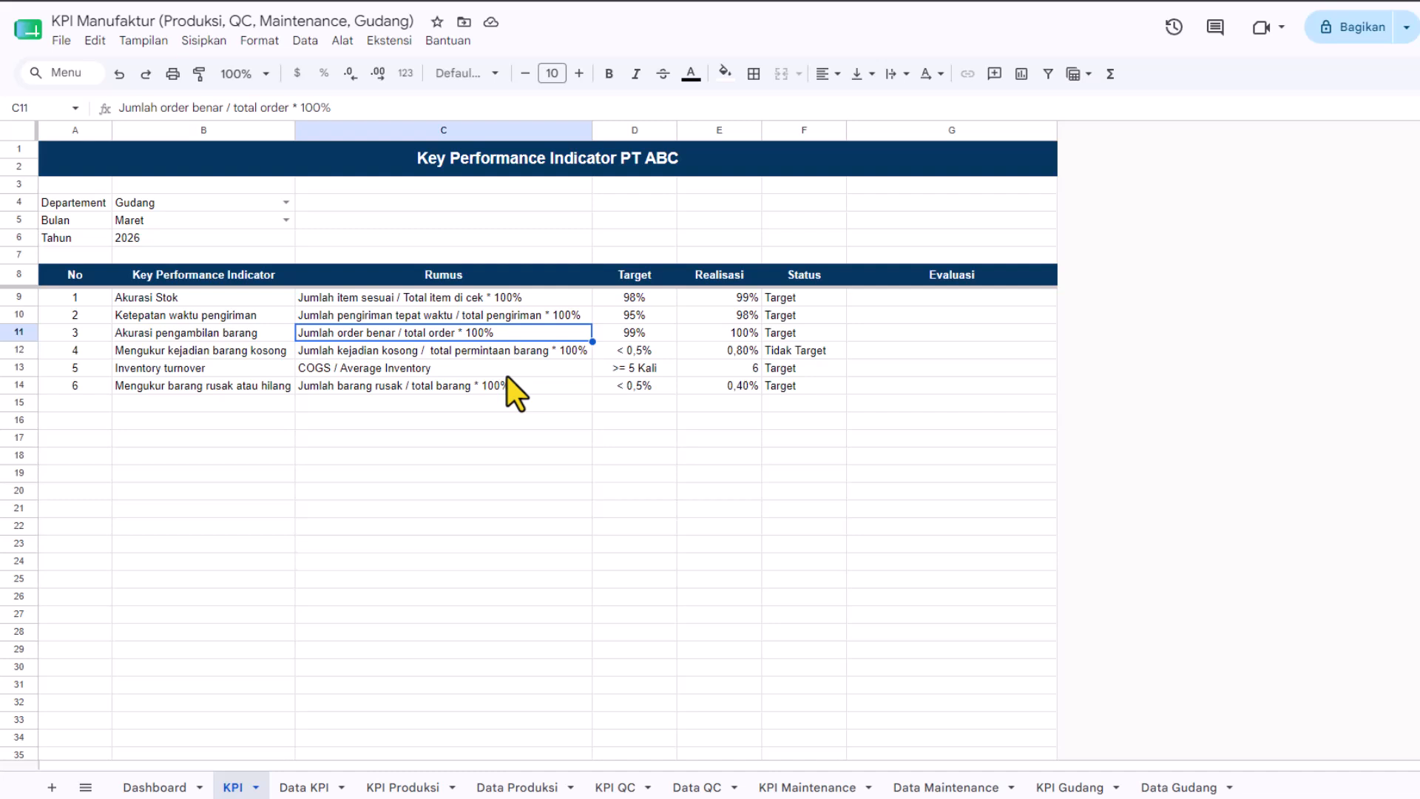
pyautogui.hotkey('shift', 'space')
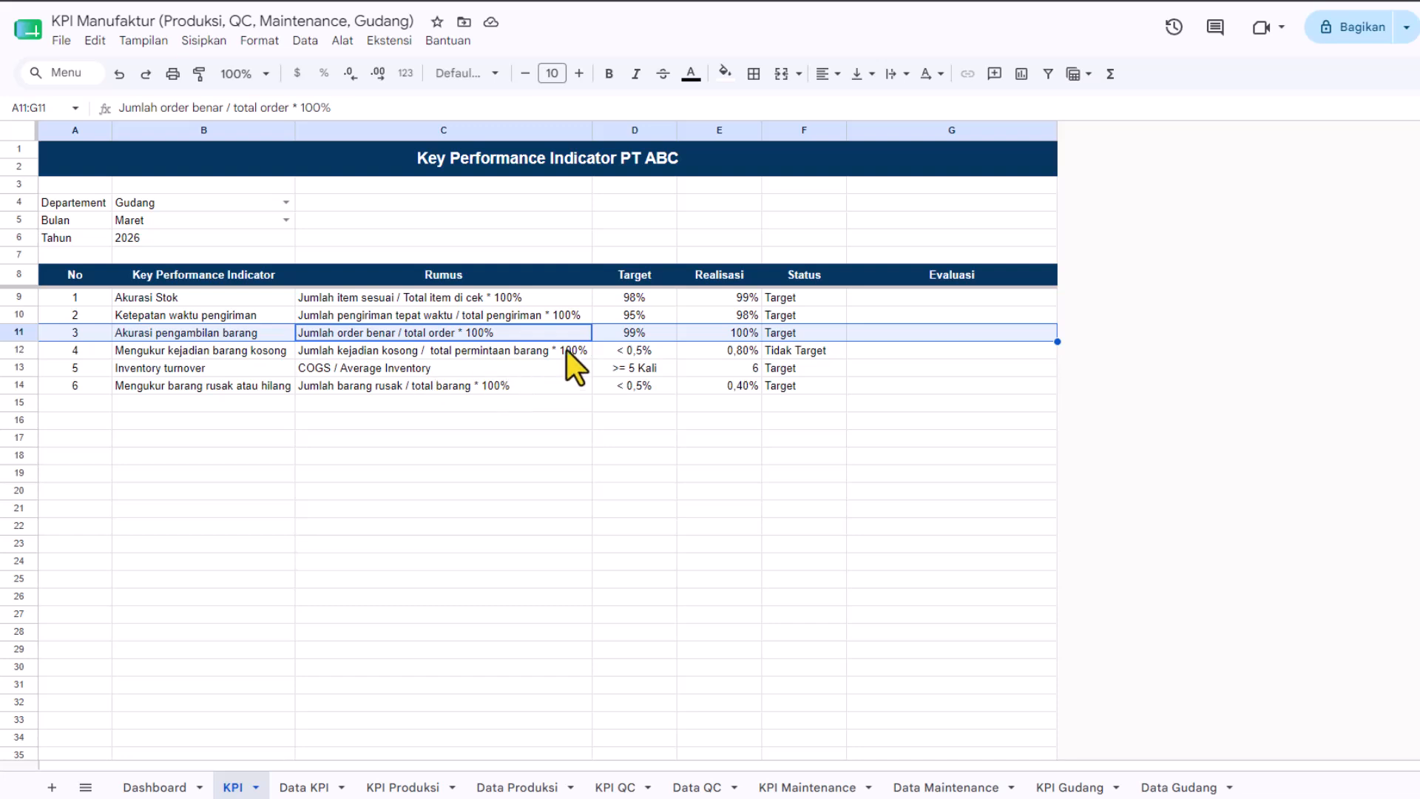
pyautogui.press('Tab')
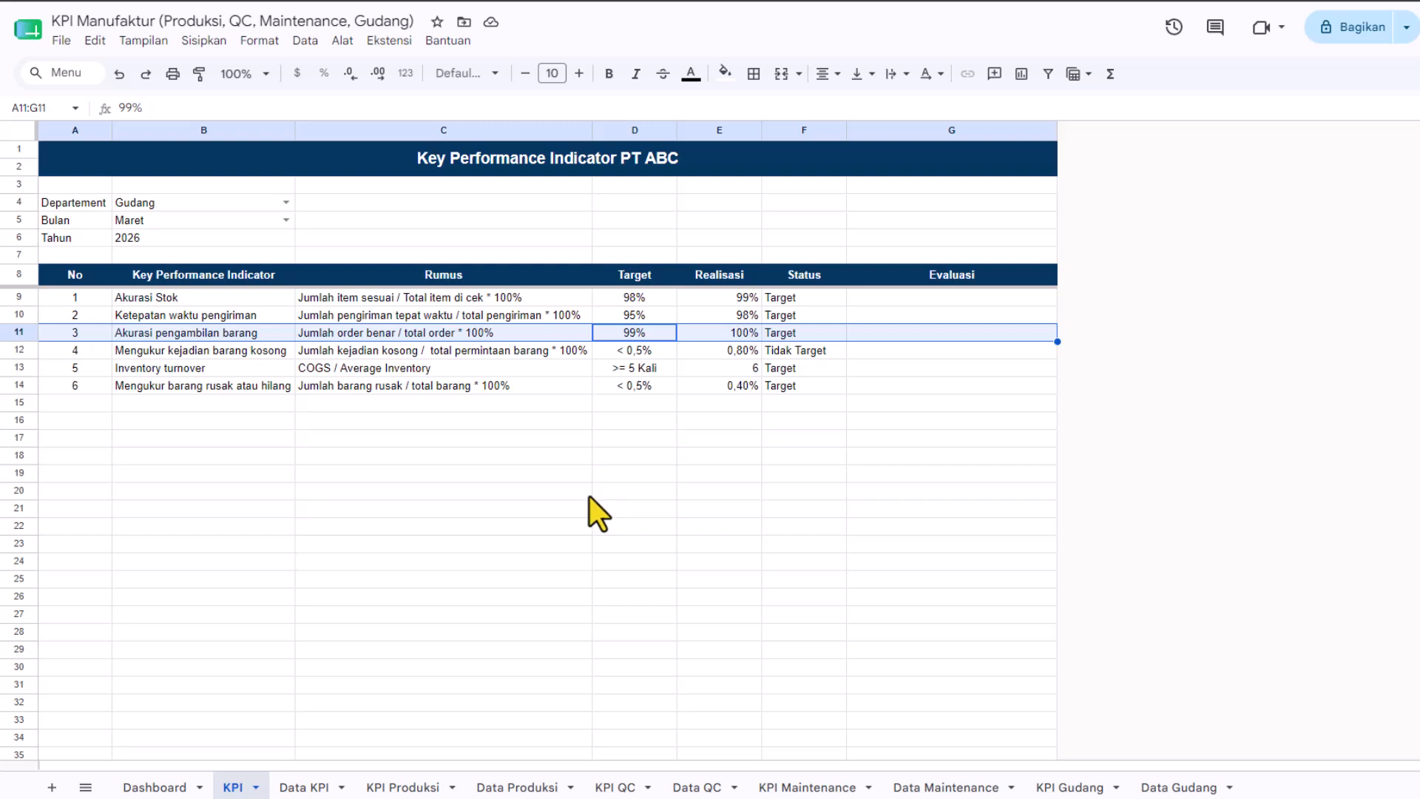
pyautogui.click(357, 333)
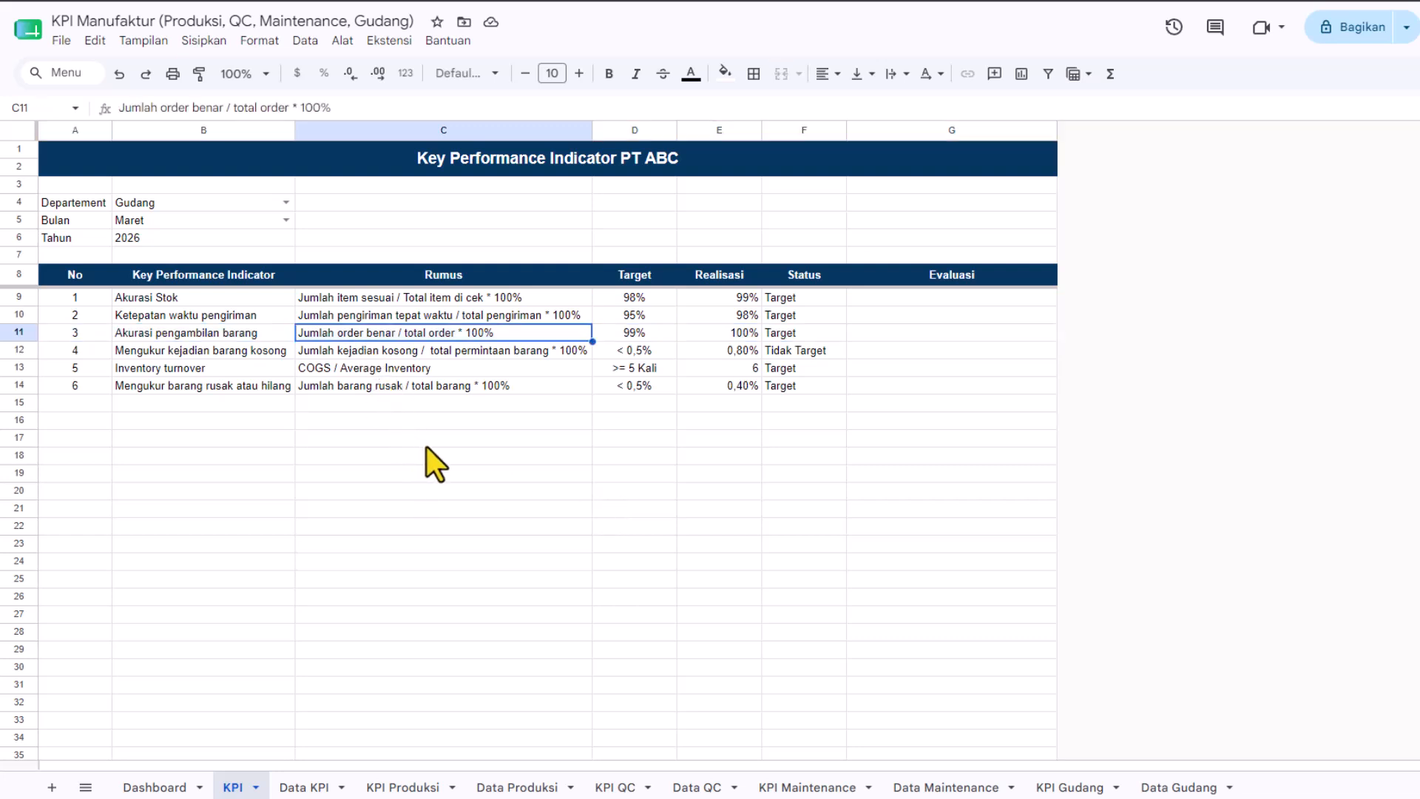
pyautogui.hotkey('shift', 'space')
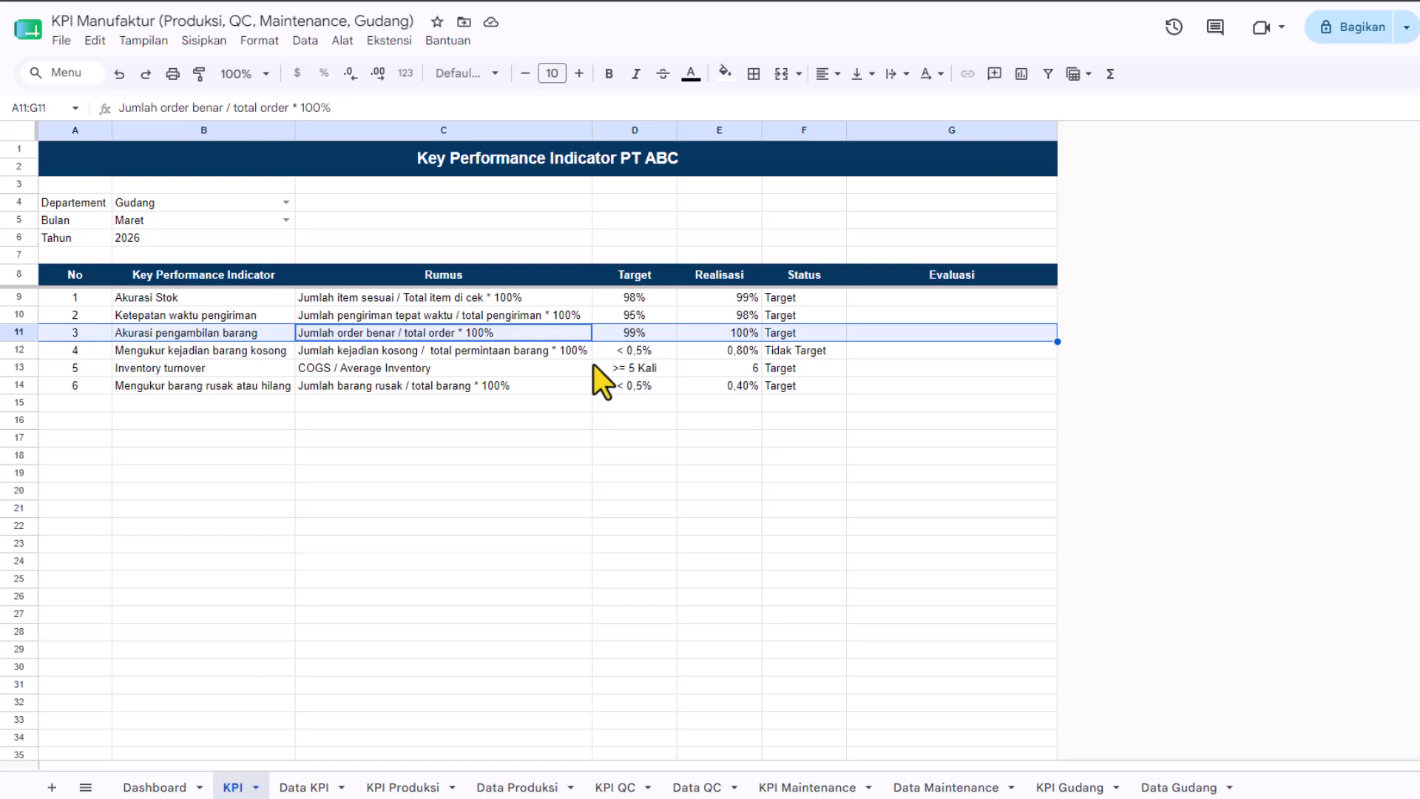
# Examine the Rumus of the Akurasi pengambilan barang row alongside the Mengukur kejadian barang kosong row.
pyautogui.click(418, 336)
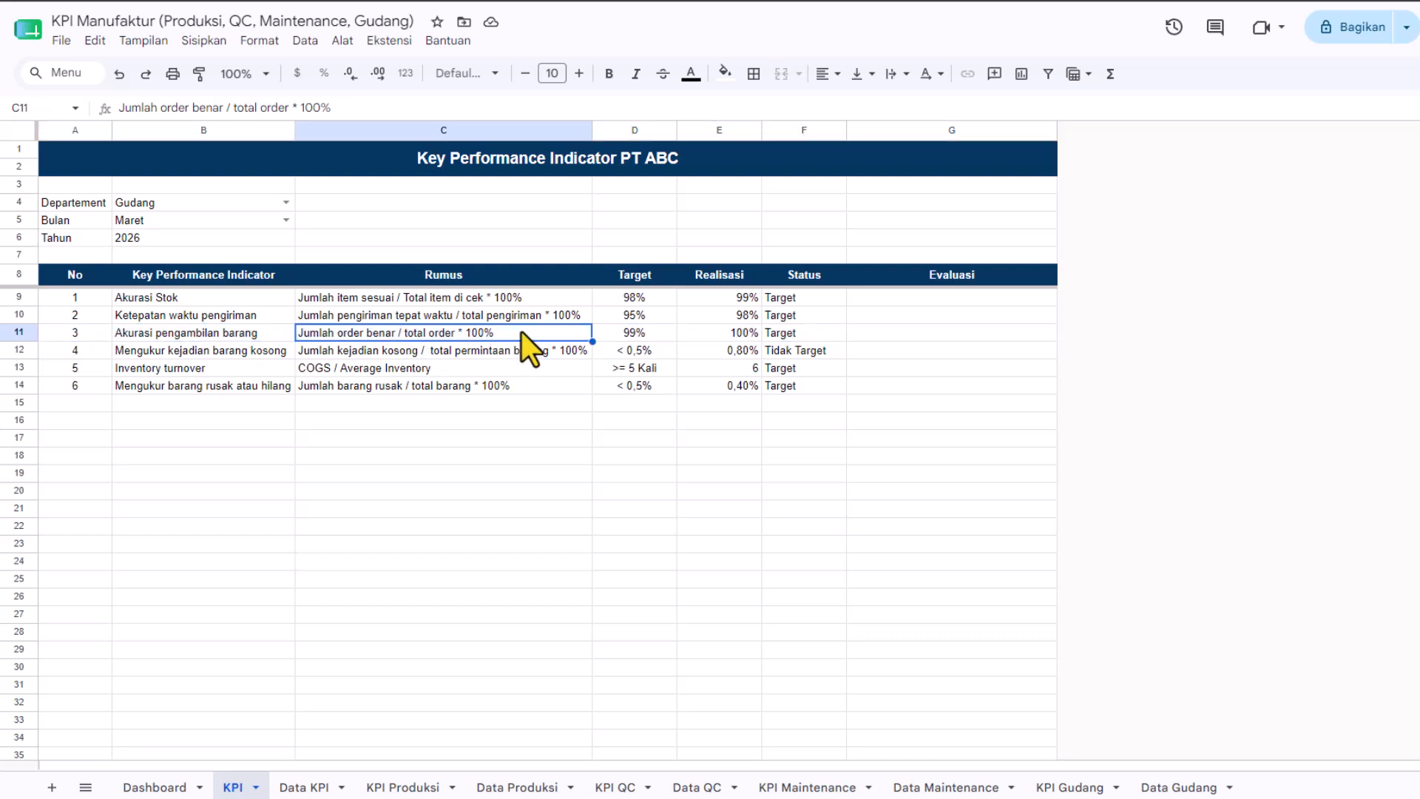
pyautogui.hotkey('shift', 'space')
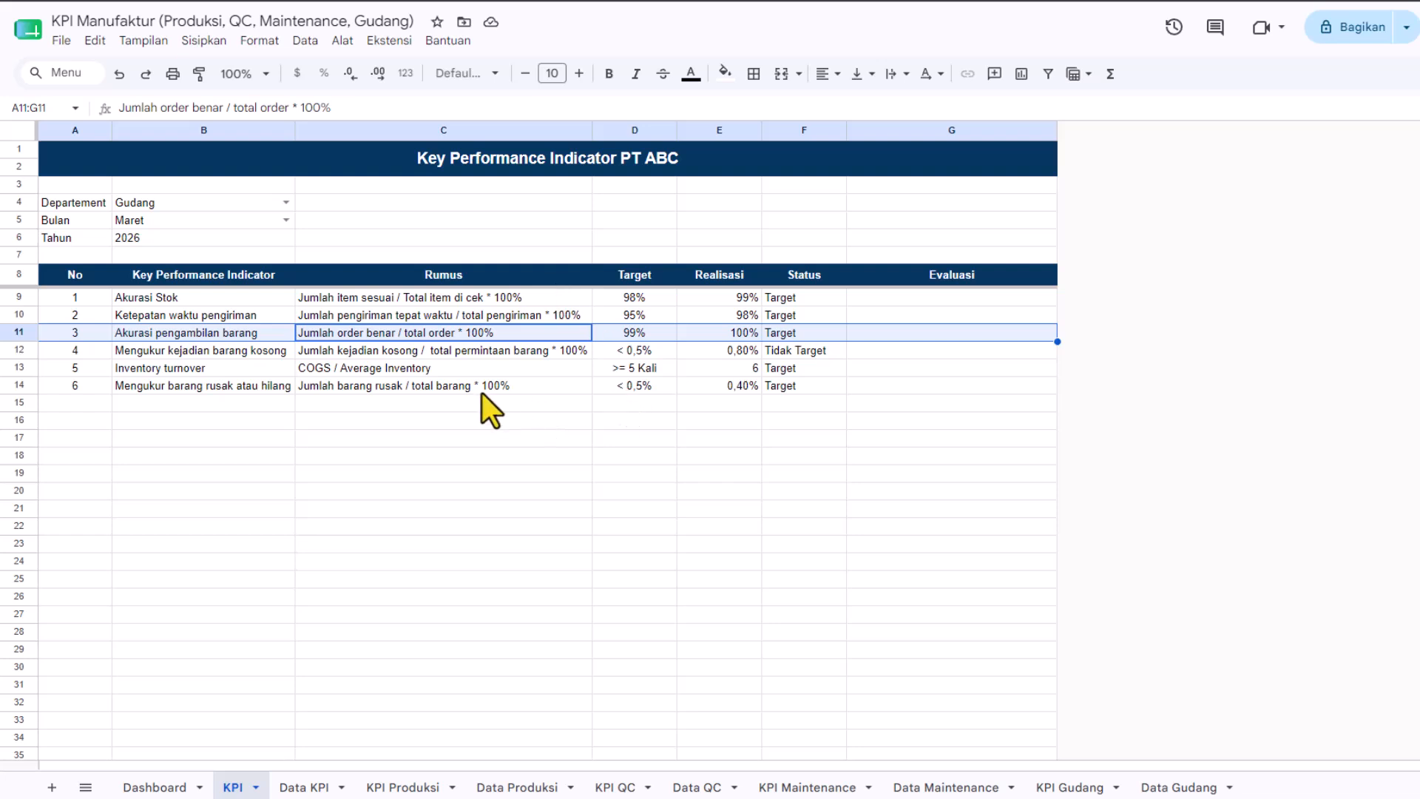
pyautogui.click(189, 354)
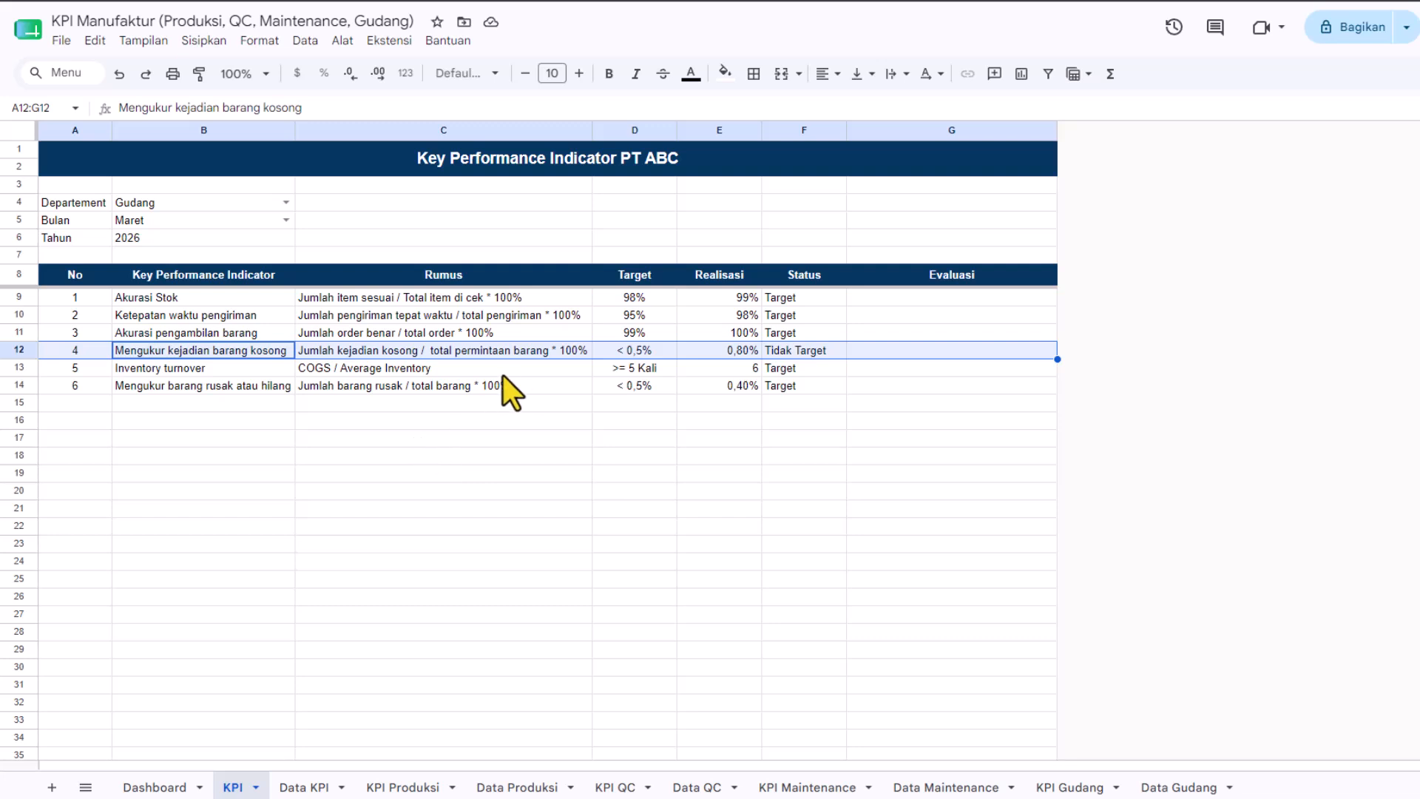
pyautogui.click(430, 338)
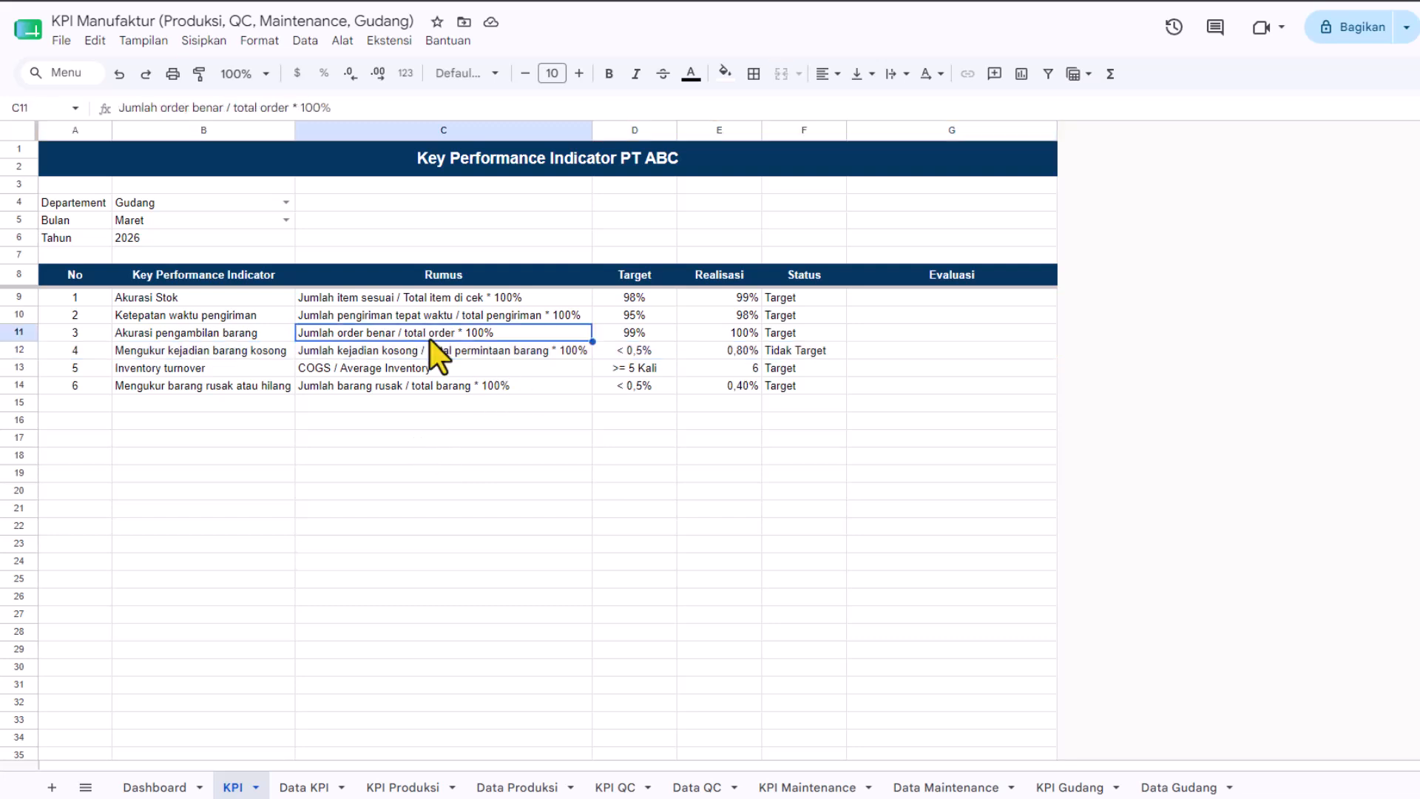
pyautogui.keyDown('shift'); pyautogui.click(375, 350); pyautogui.keyUp('shift')
pyautogui.hotkey('shift', 'space')
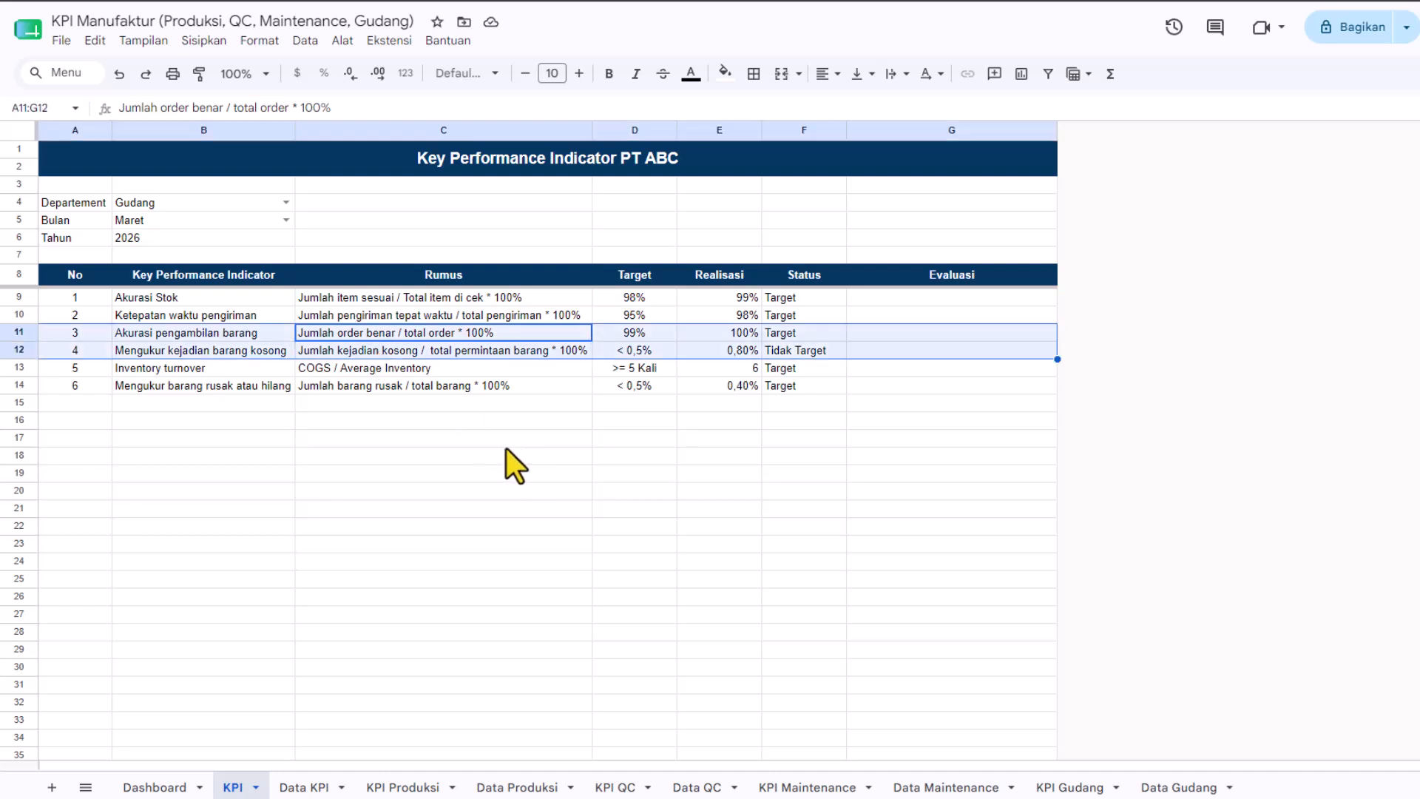
pyautogui.click(337, 333)
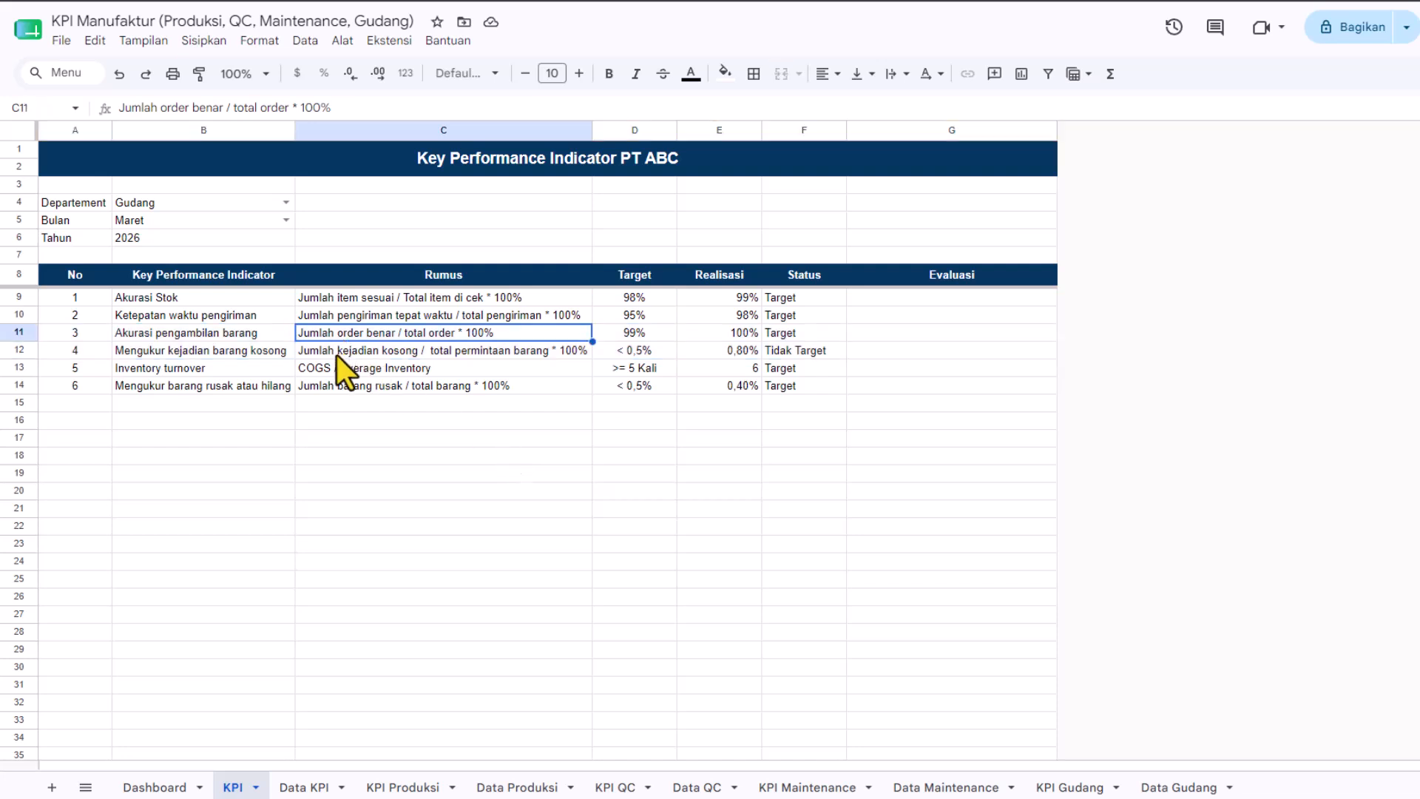
# Examine the Mengukur kejadian barang kosong row, focusing on its Rumus and Target cells.
pyautogui.click(336, 354)
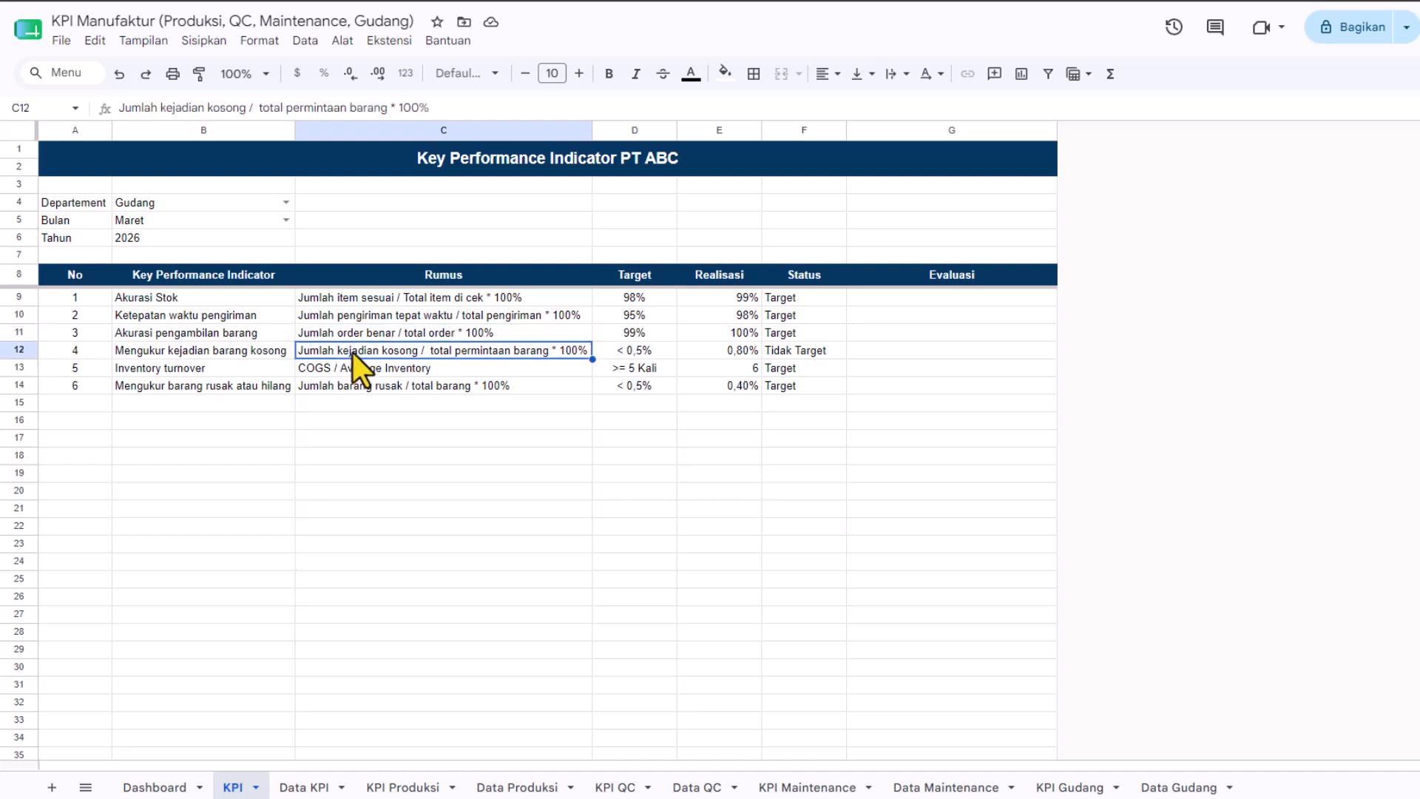
pyautogui.hotkey('shift', 'space')
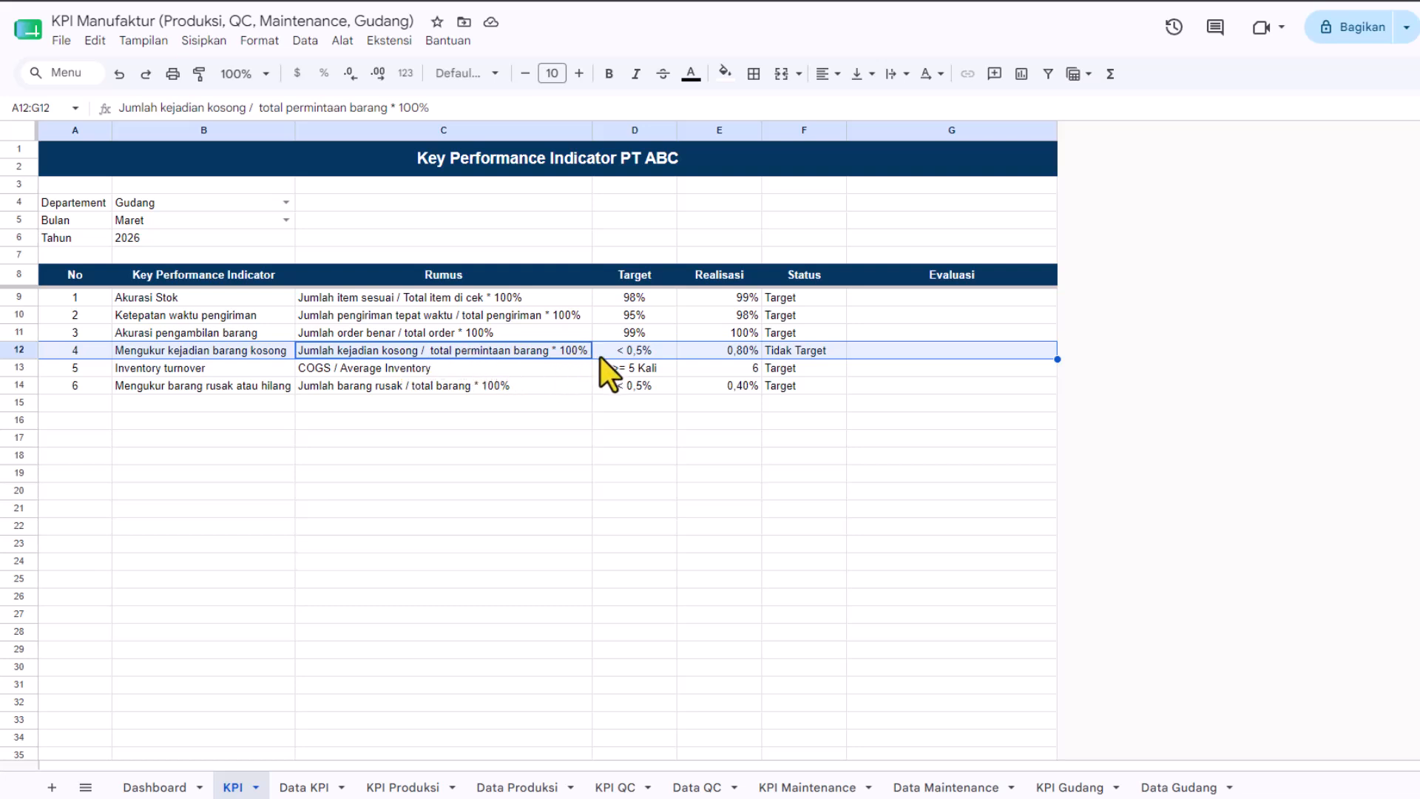
pyautogui.click(558, 353)
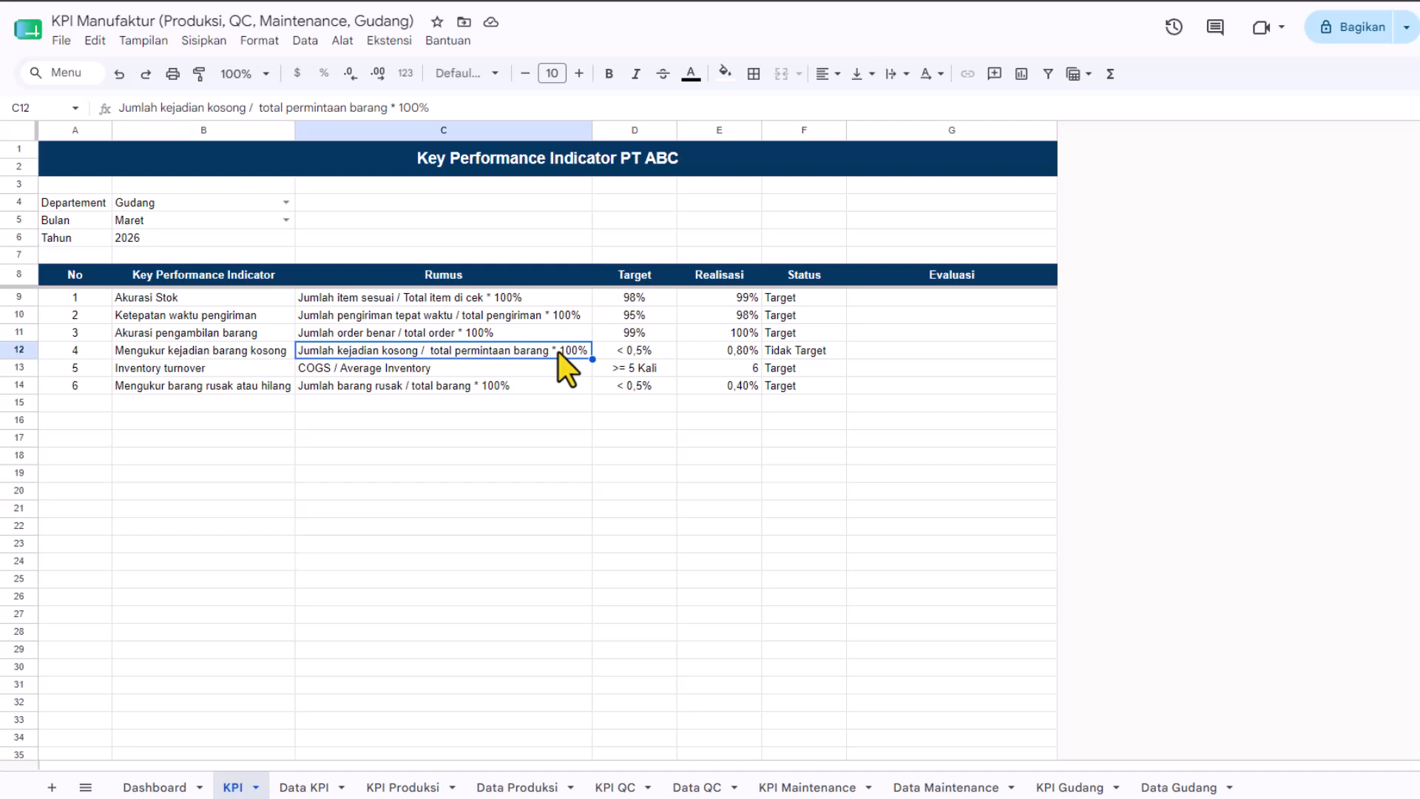
pyautogui.hotkey('shift', 'space')
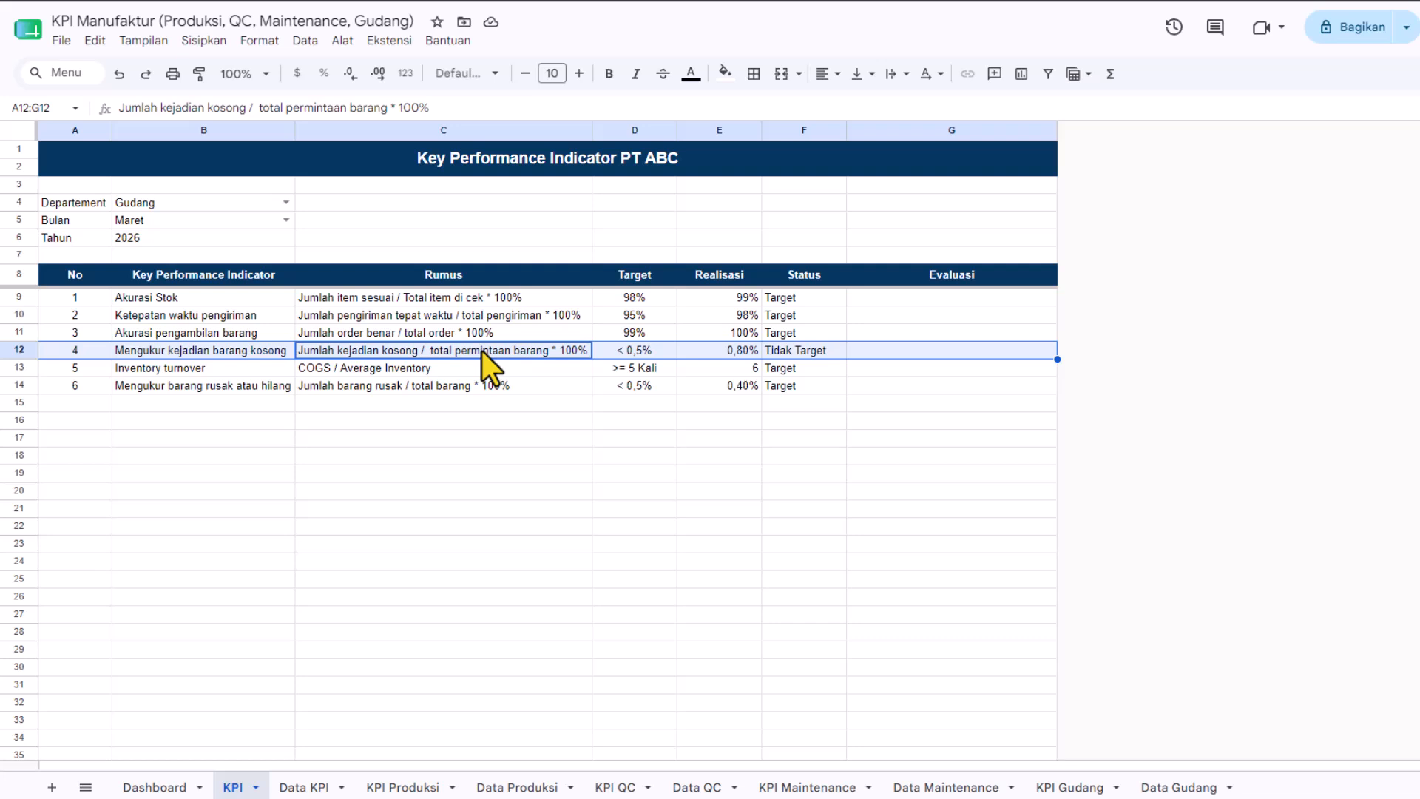
pyautogui.click(632, 352)
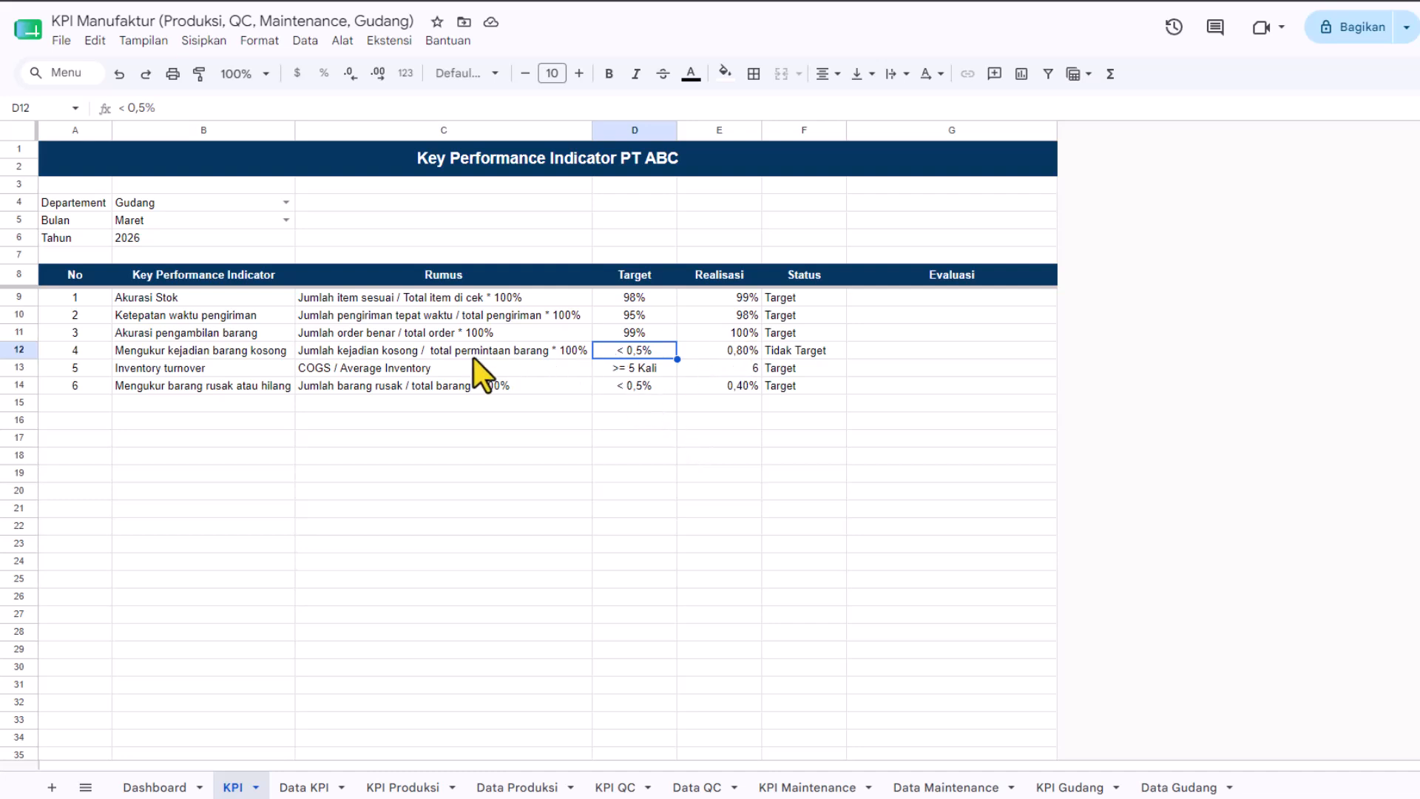
pyautogui.click(7, 349)
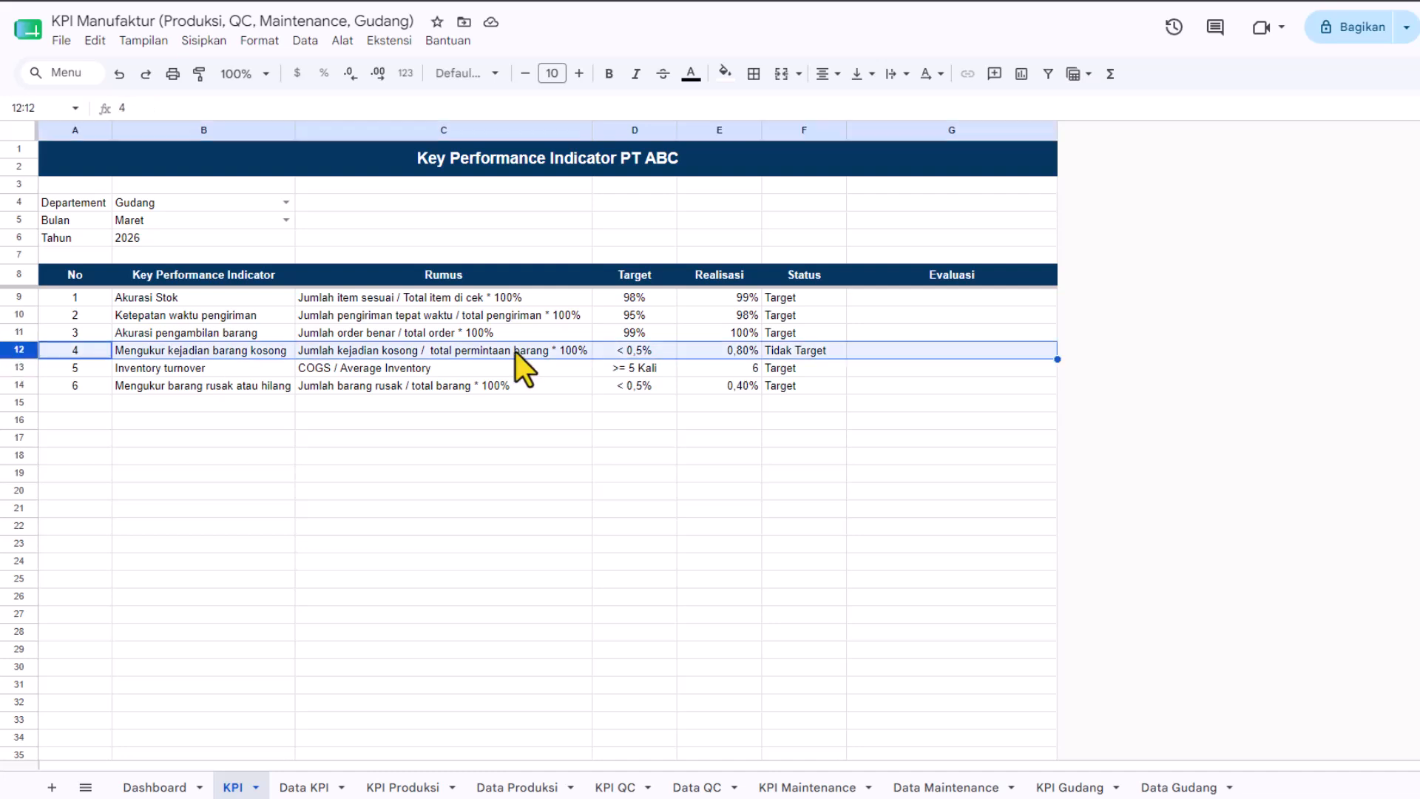
# Compare the Realisasi of Mengukur kejadian barang kosong with its Target and check its Status.
pyautogui.click(732, 352)
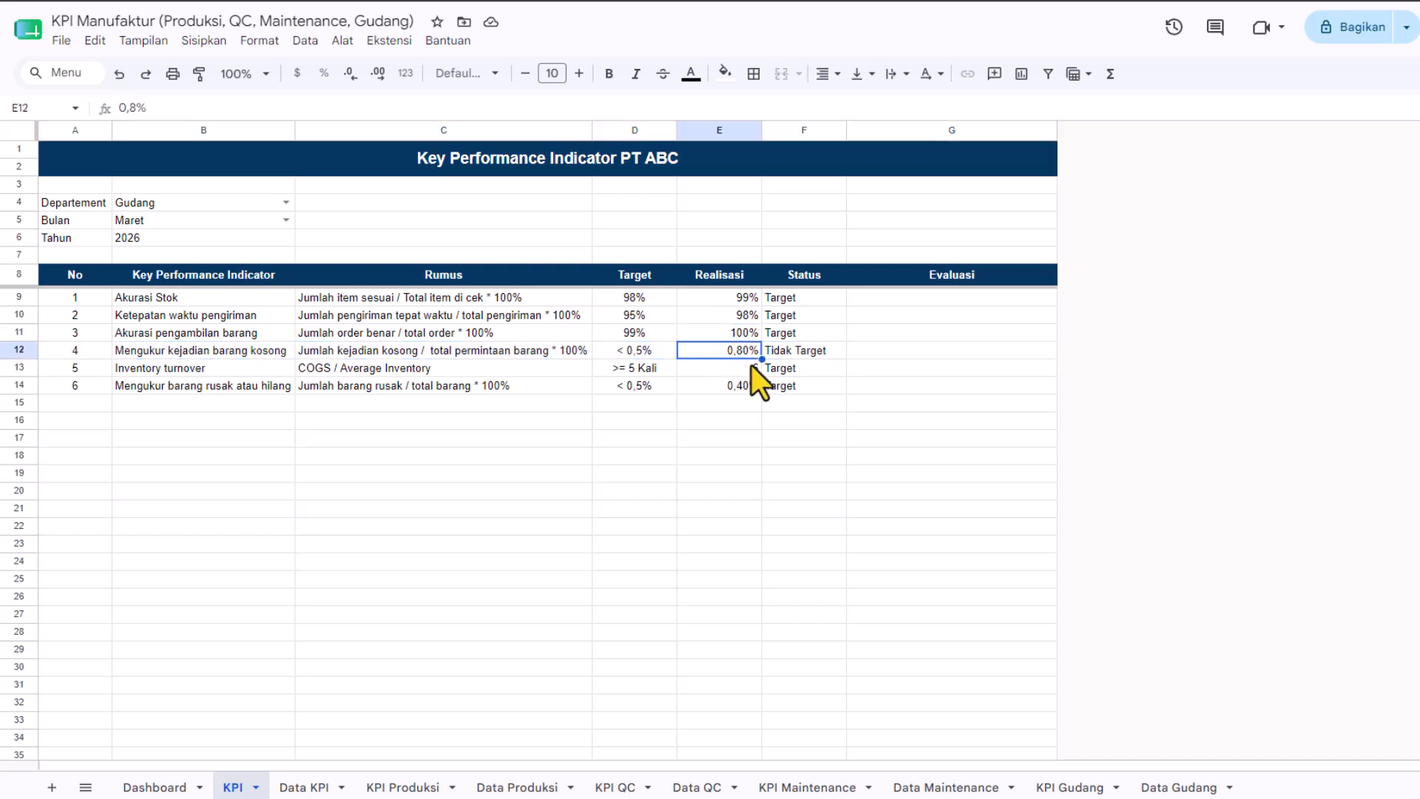
pyautogui.click(643, 358)
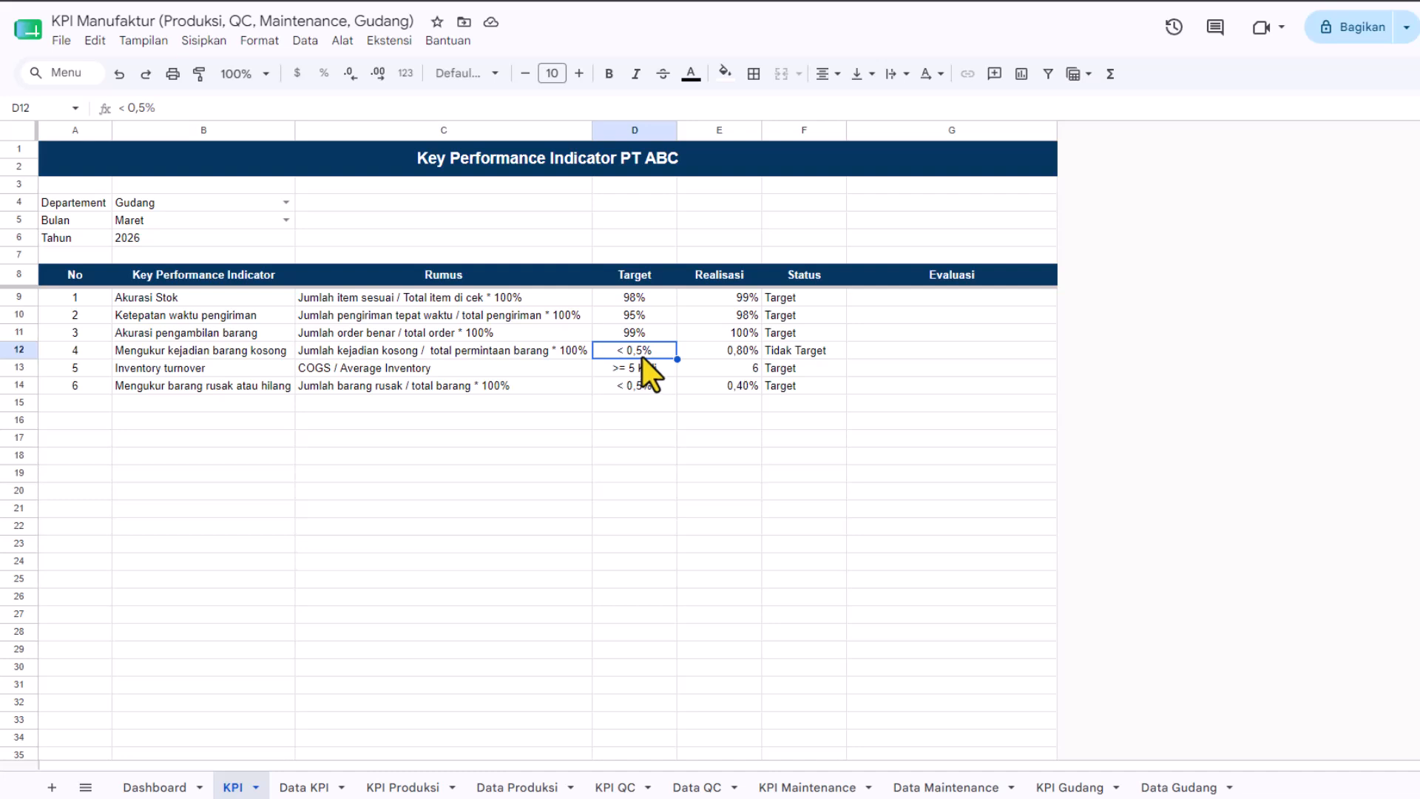
pyautogui.click(813, 353)
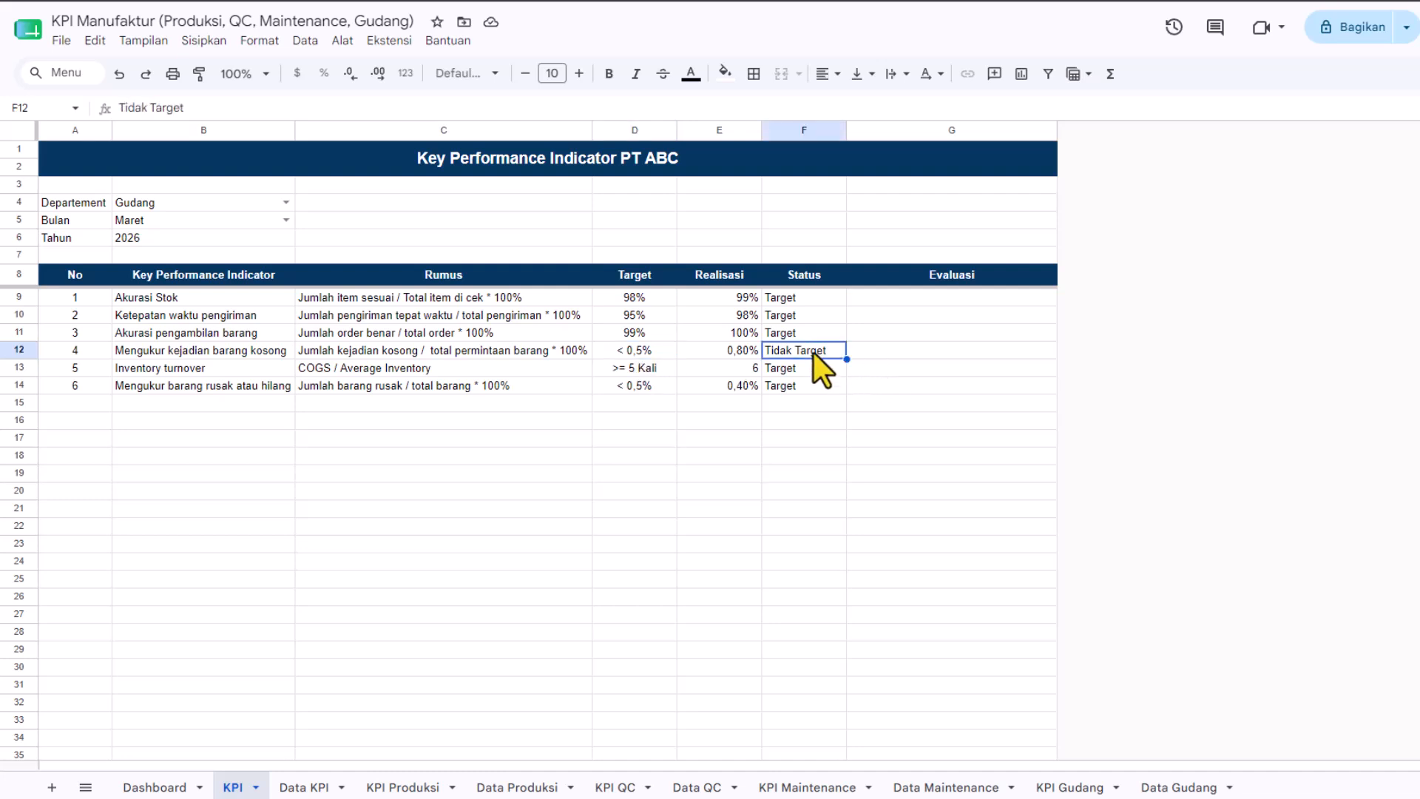
pyautogui.hotkey('shift', 'space')
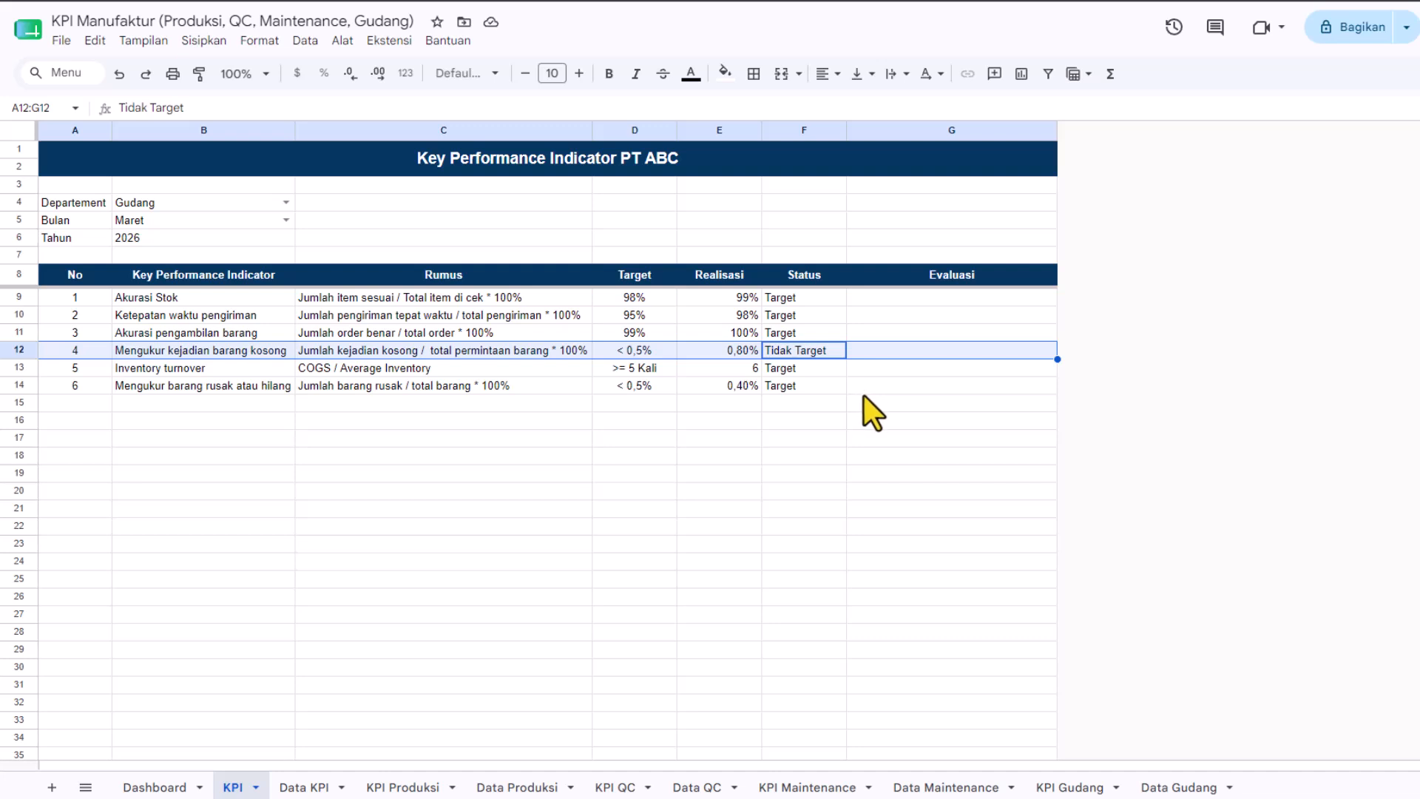
pyautogui.click(817, 351)
# Review the Status cells of all Gudang indicators and recheck the Target of Mengukur kejadian barang kosong.
pyautogui.click(803, 312)
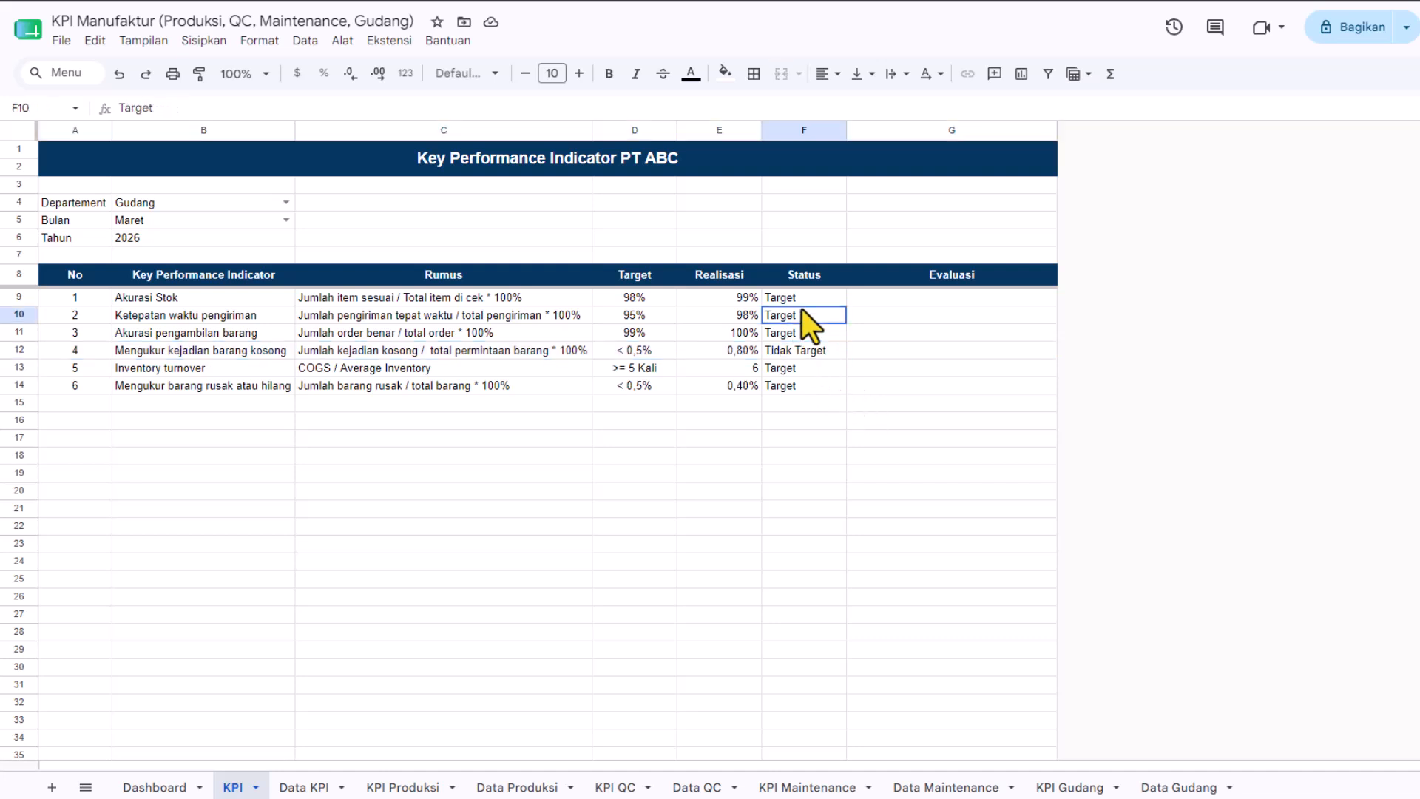
pyautogui.click(798, 302)
pyautogui.keyDown('shift'); pyautogui.click(798, 389); pyautogui.keyUp('shift')
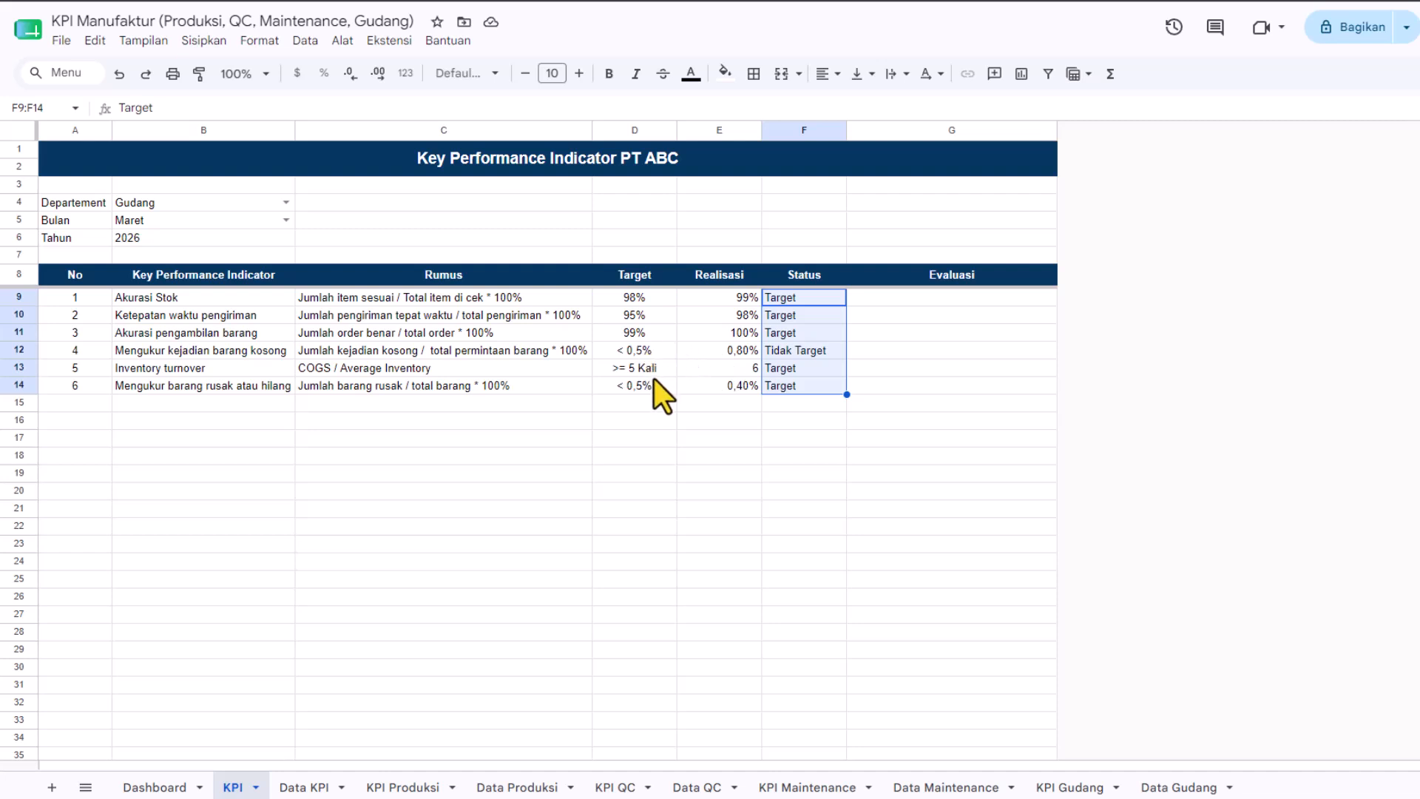
pyautogui.click(648, 354)
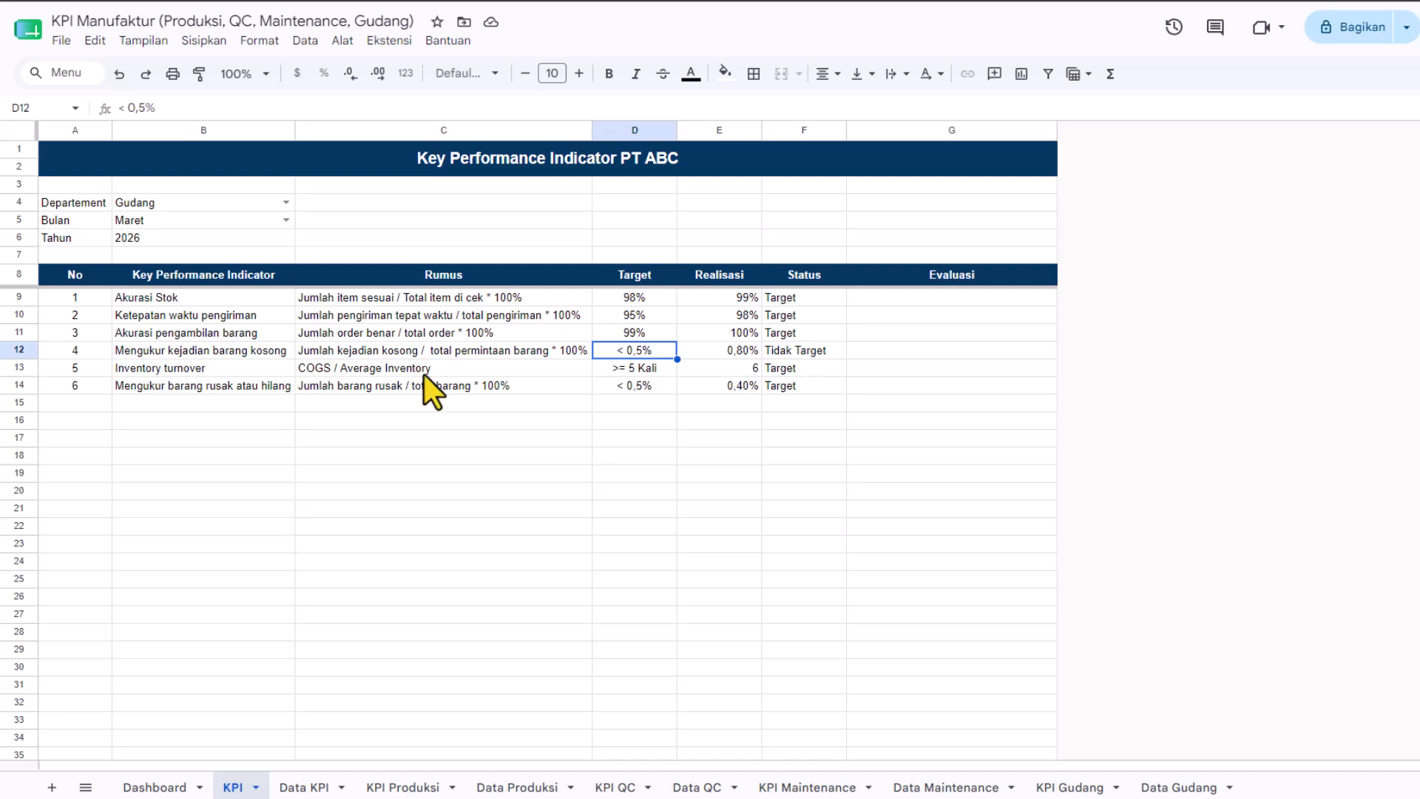
# Examine the Inventory turnover row, comparing its Realisasi with its Target.
pyautogui.click(210, 359)
pyautogui.click(190, 369)
pyautogui.hotkey('shift', 'space')
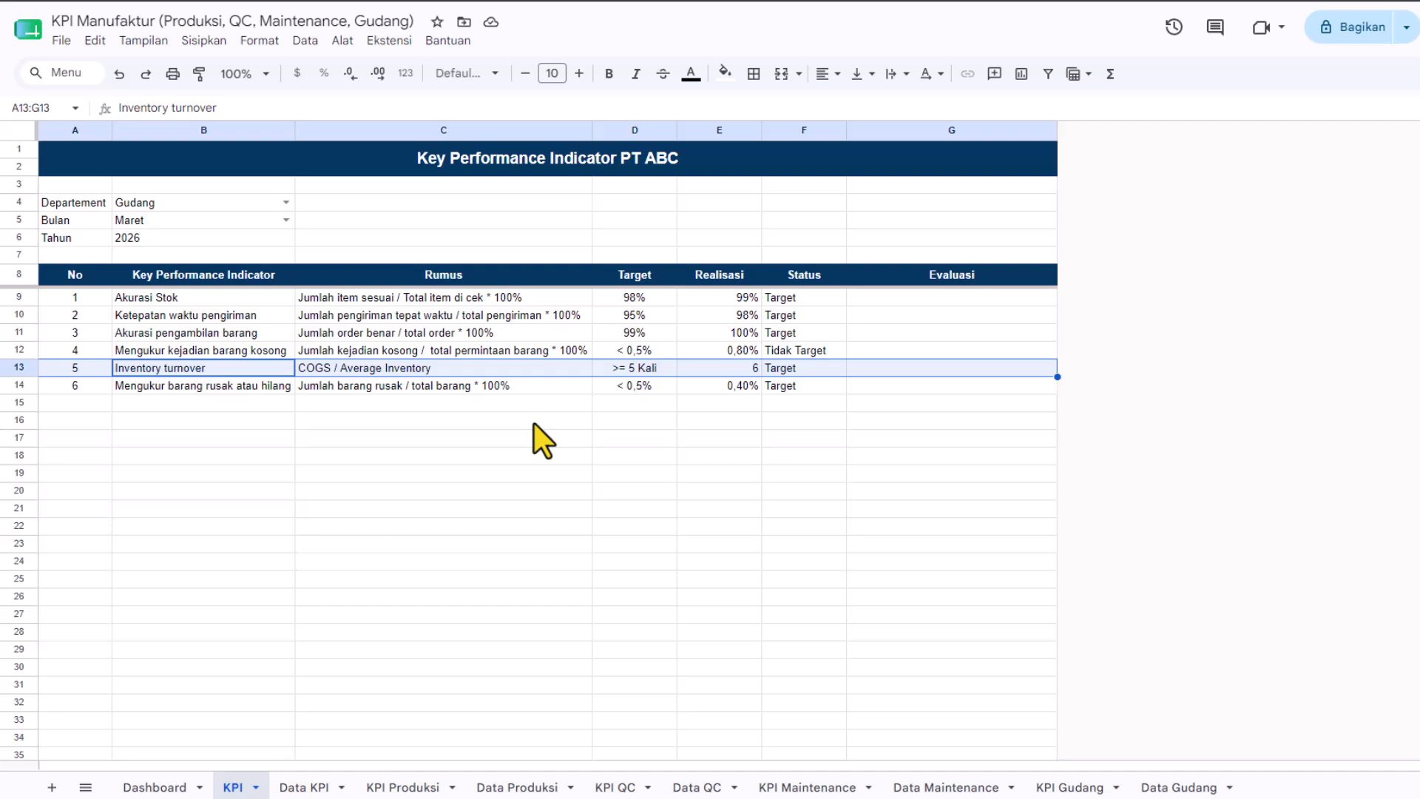
pyautogui.click(730, 370)
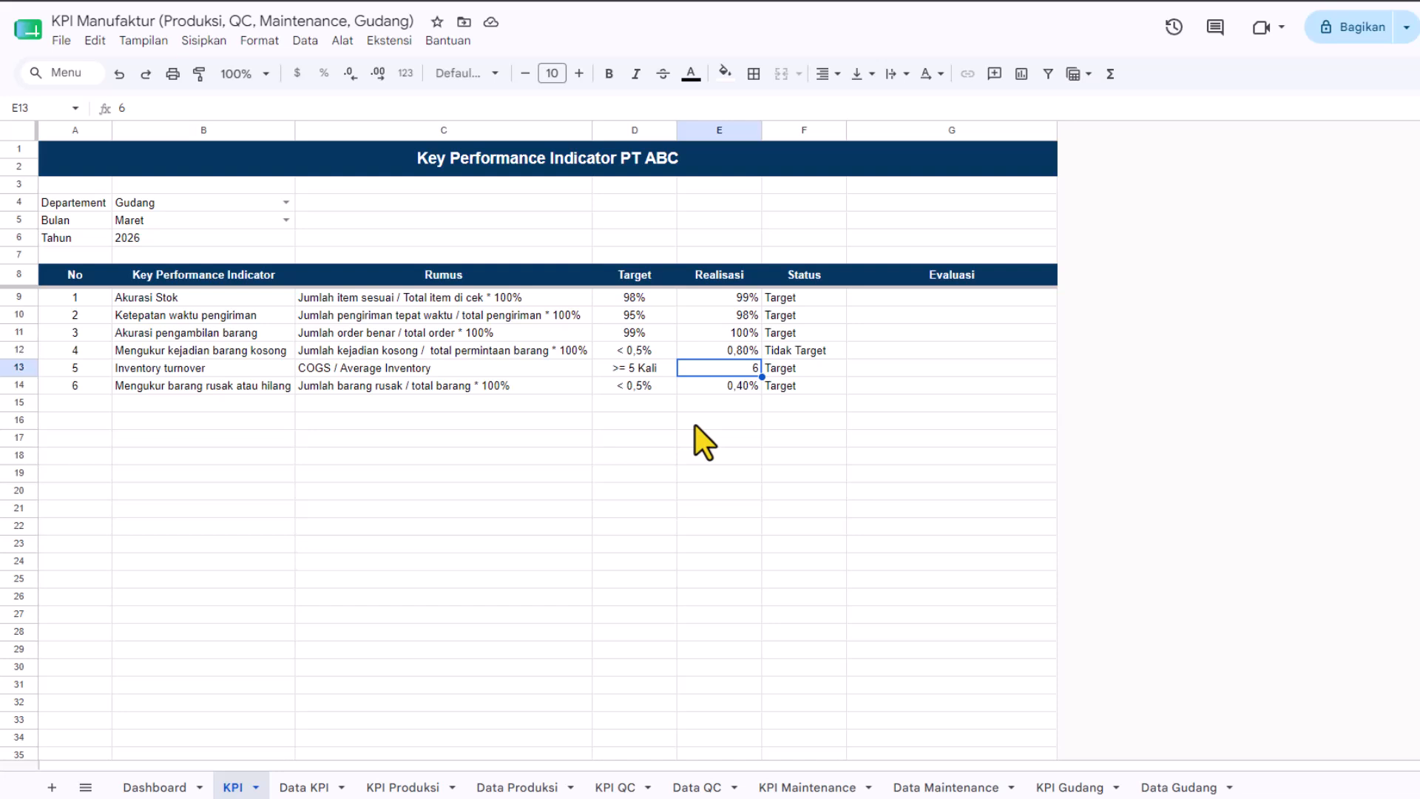
pyautogui.click(649, 367)
pyautogui.hotkey('shift', 'space')
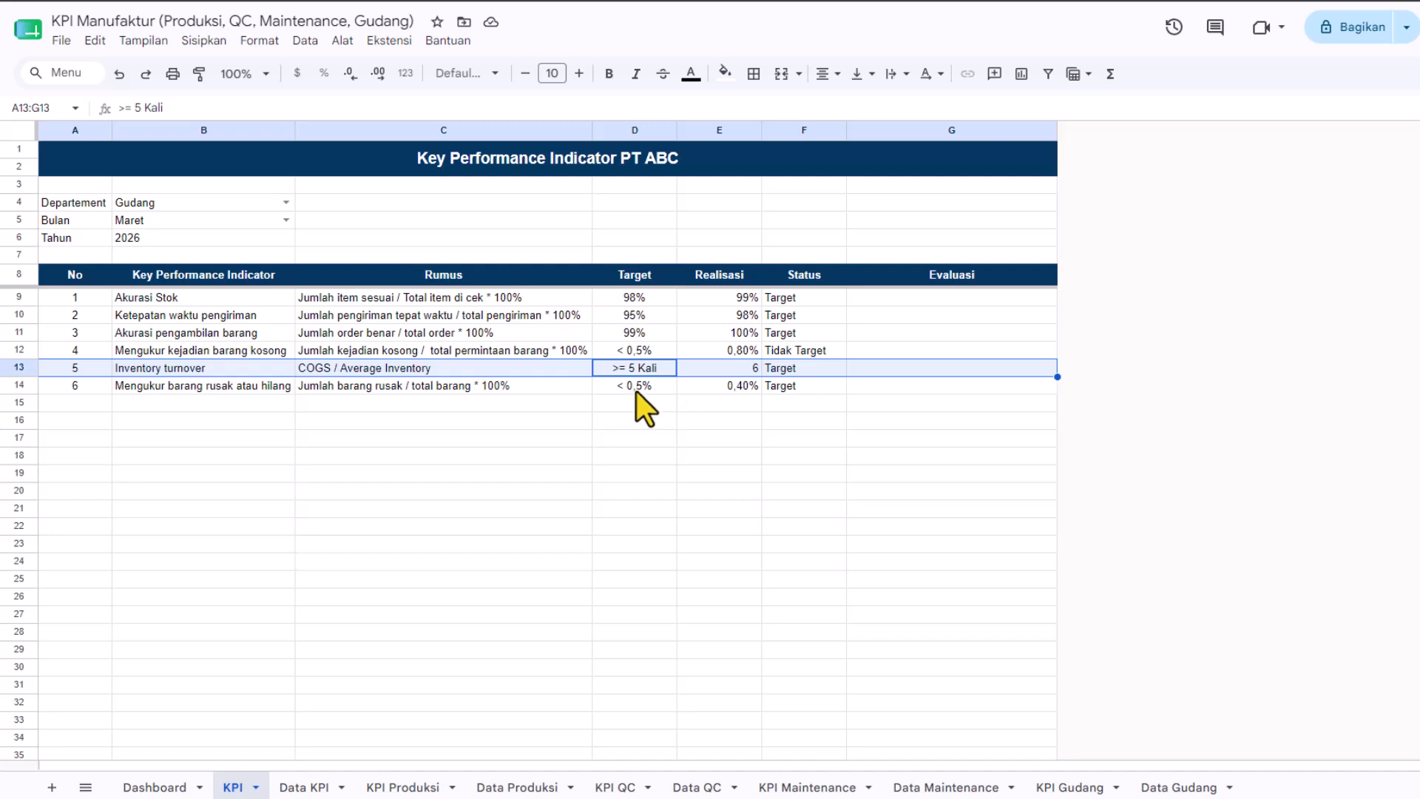
# Examine the Mengukur barang rusak atau hilang row, including its Rumus, Target, Realisasi and Status cells.
pyautogui.click(242, 393)
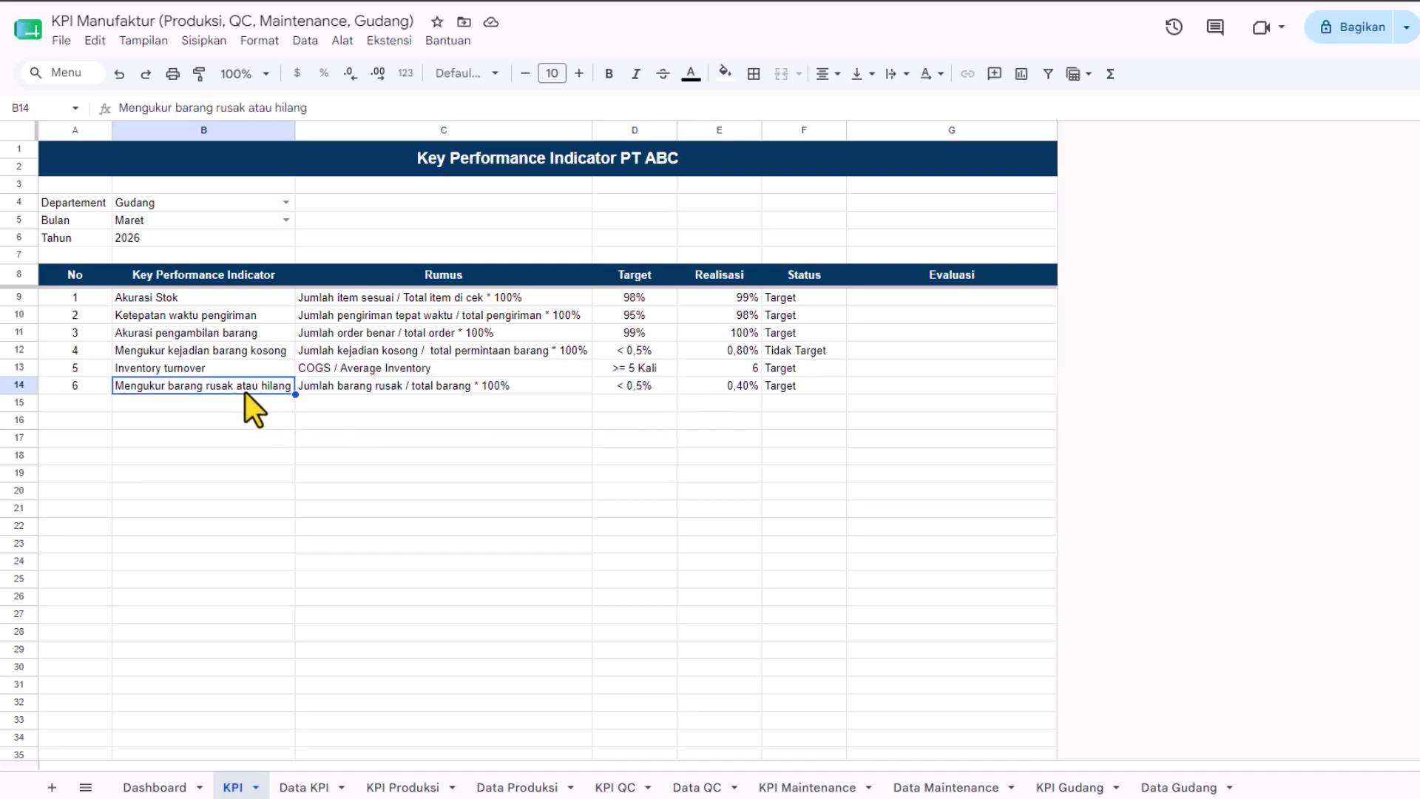
pyautogui.hotkey('shift', 'space')
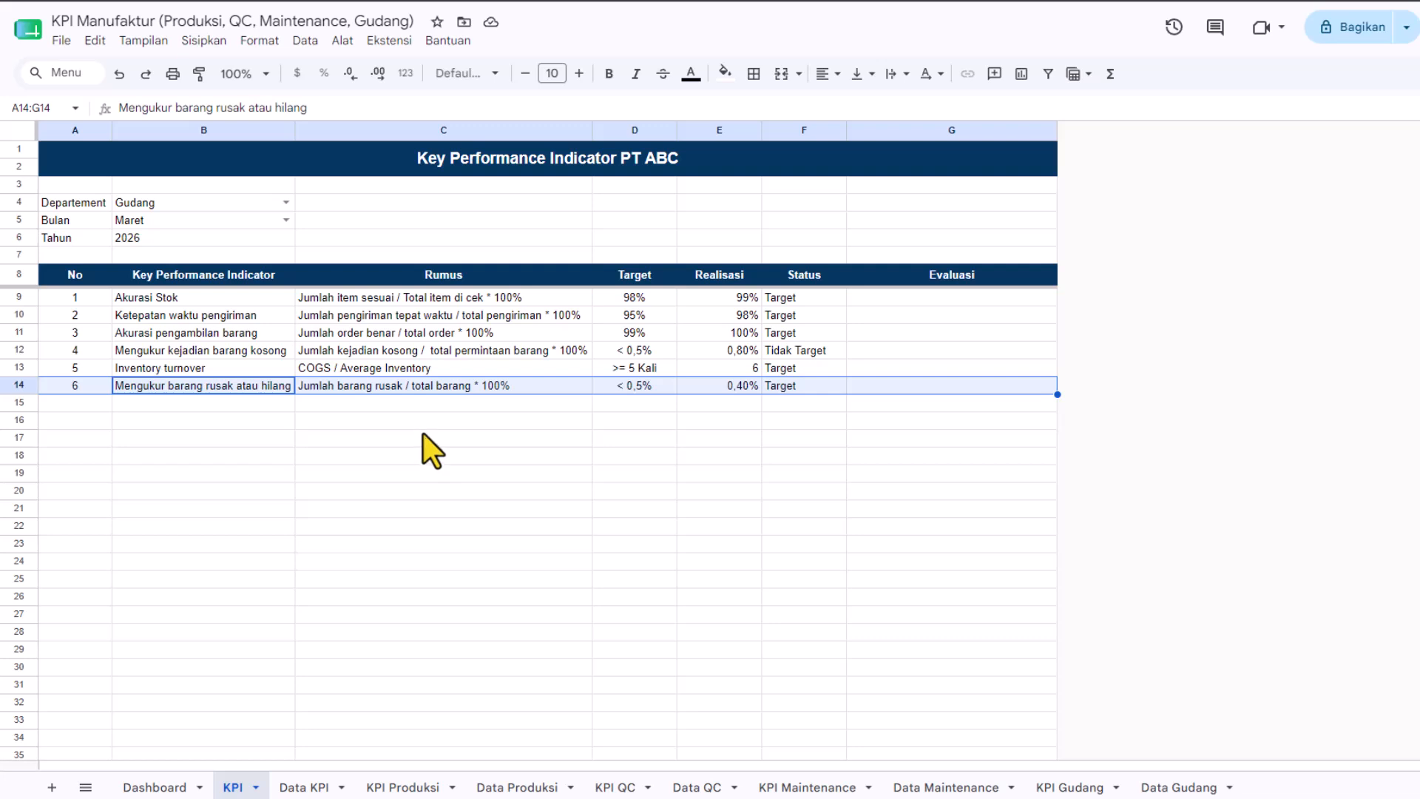
pyautogui.click(373, 391)
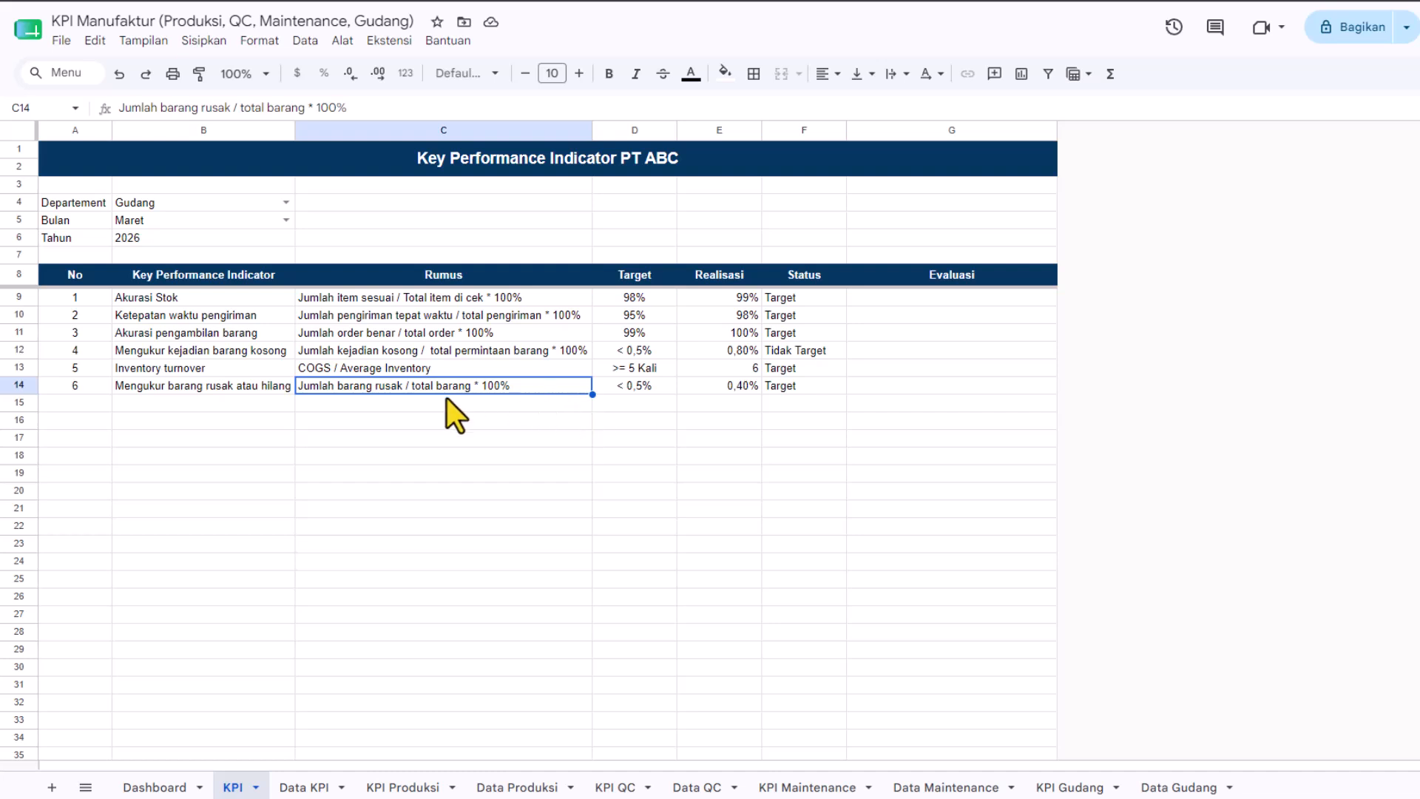
pyautogui.click(663, 392)
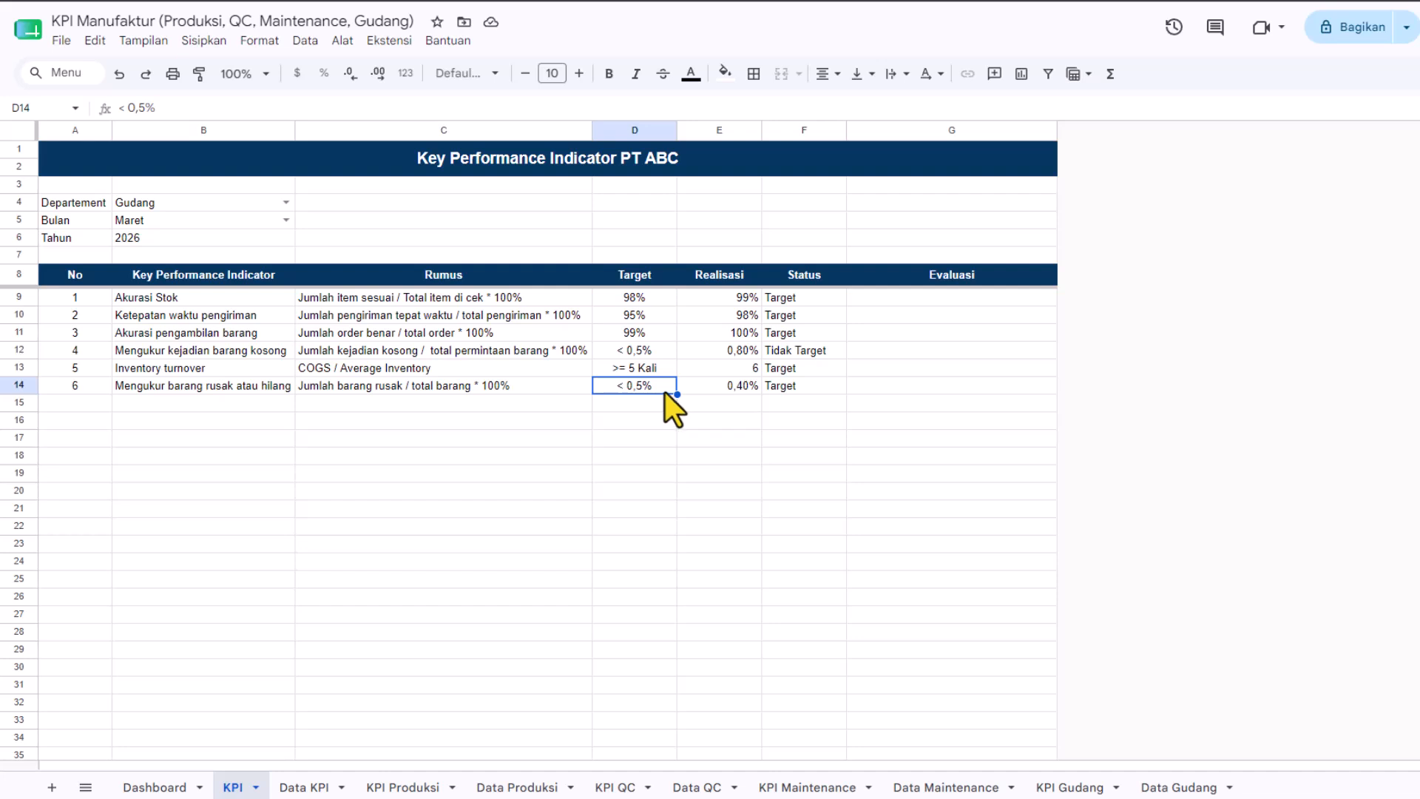
pyautogui.click(743, 388)
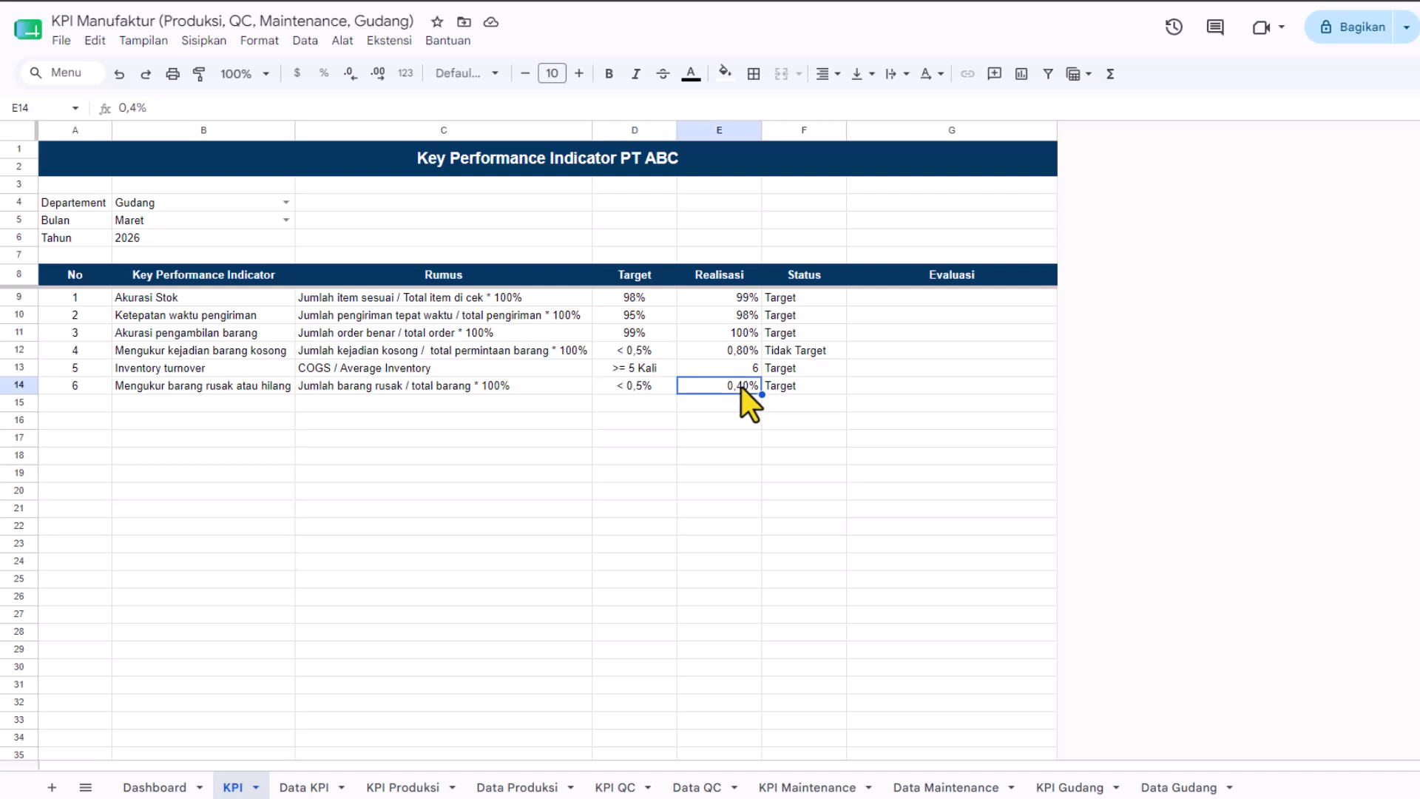
pyautogui.click(790, 385)
pyautogui.hotkey('shift', 'space')
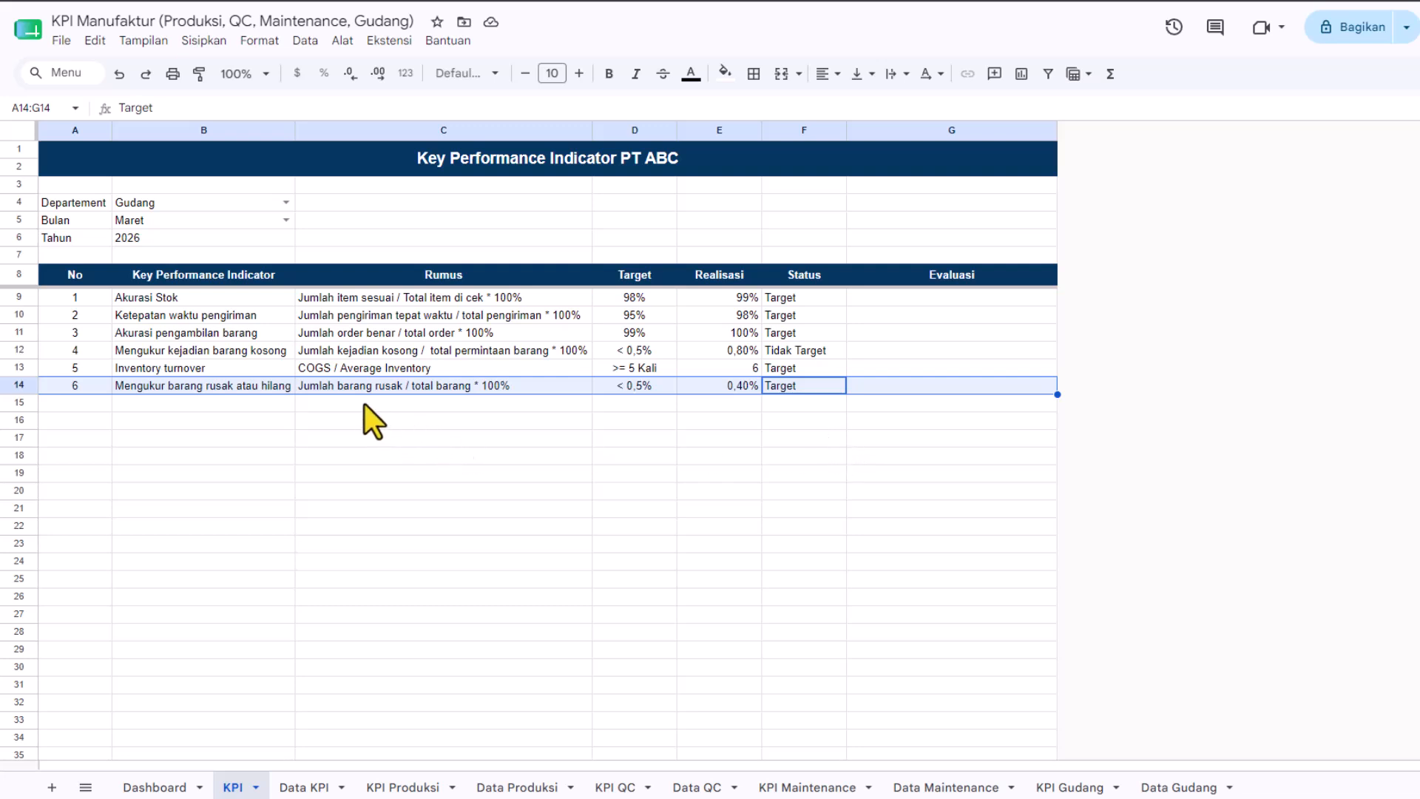
# Review the full list of Gudang indicator names in the Key Performance Indicator column.
pyautogui.click(273, 398)
pyautogui.moveTo(232, 299); pyautogui.dragTo(219, 386)
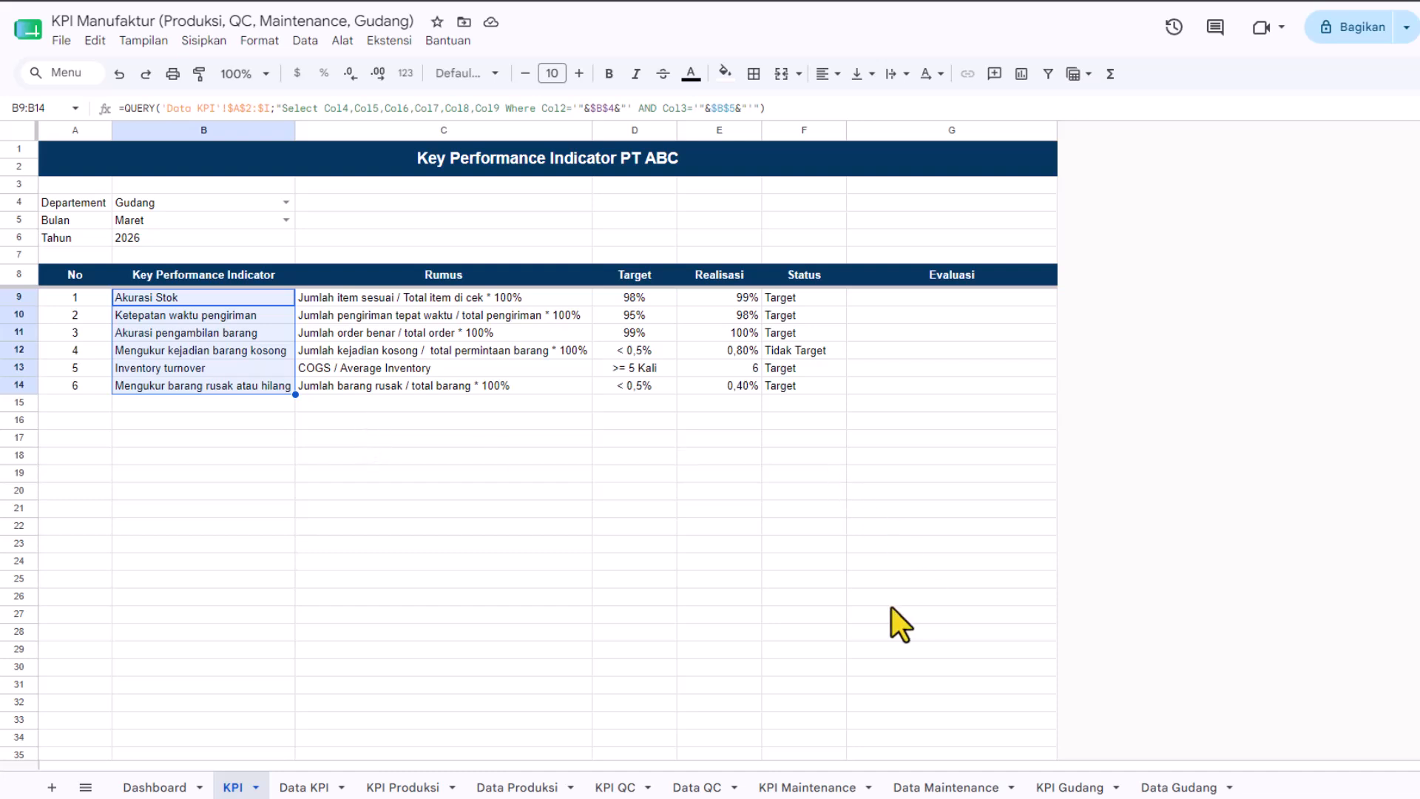
pyautogui.click(183, 434)
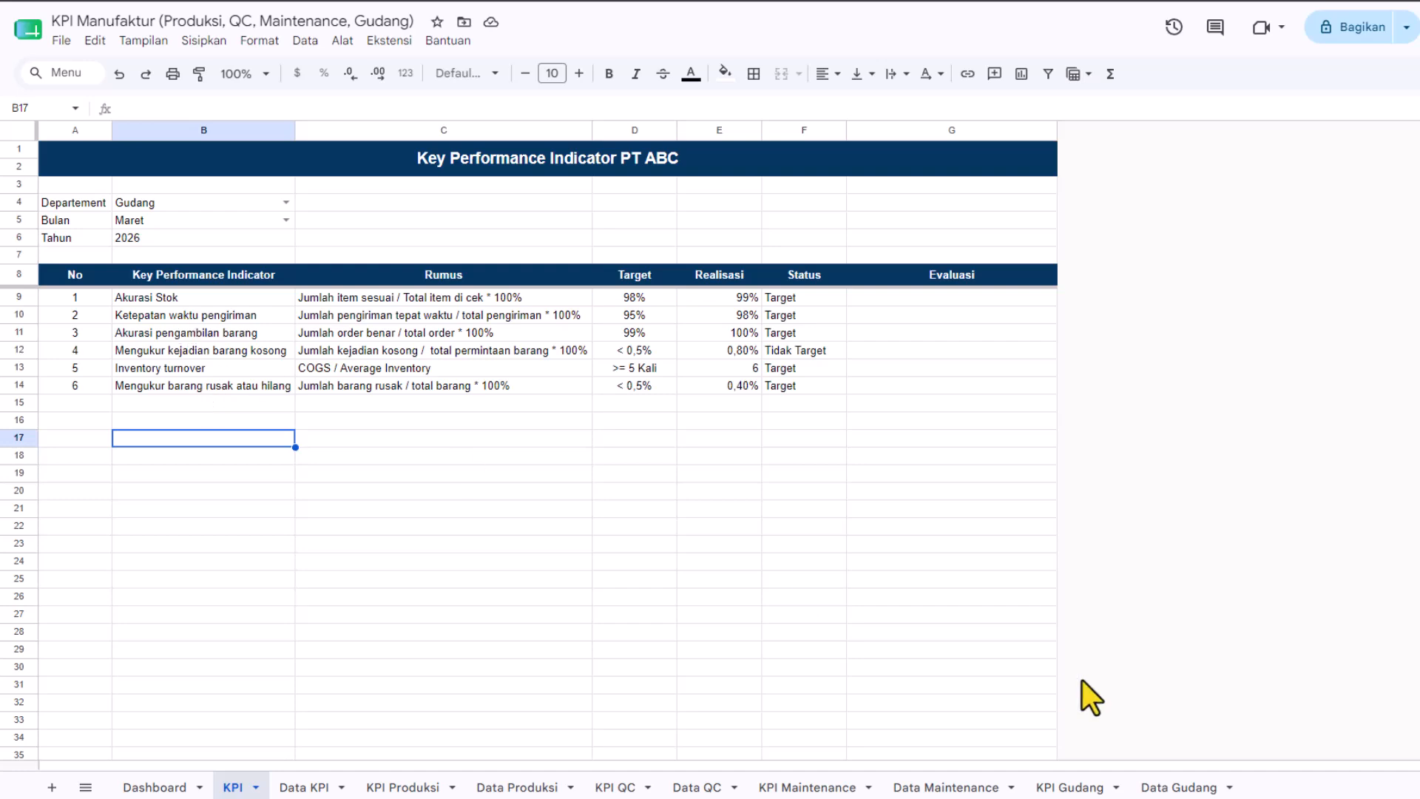
# Look through the monthly indicator records on the KPI Gudang sheet, checking back against the KPI sheet.
pyautogui.click(1070, 787)
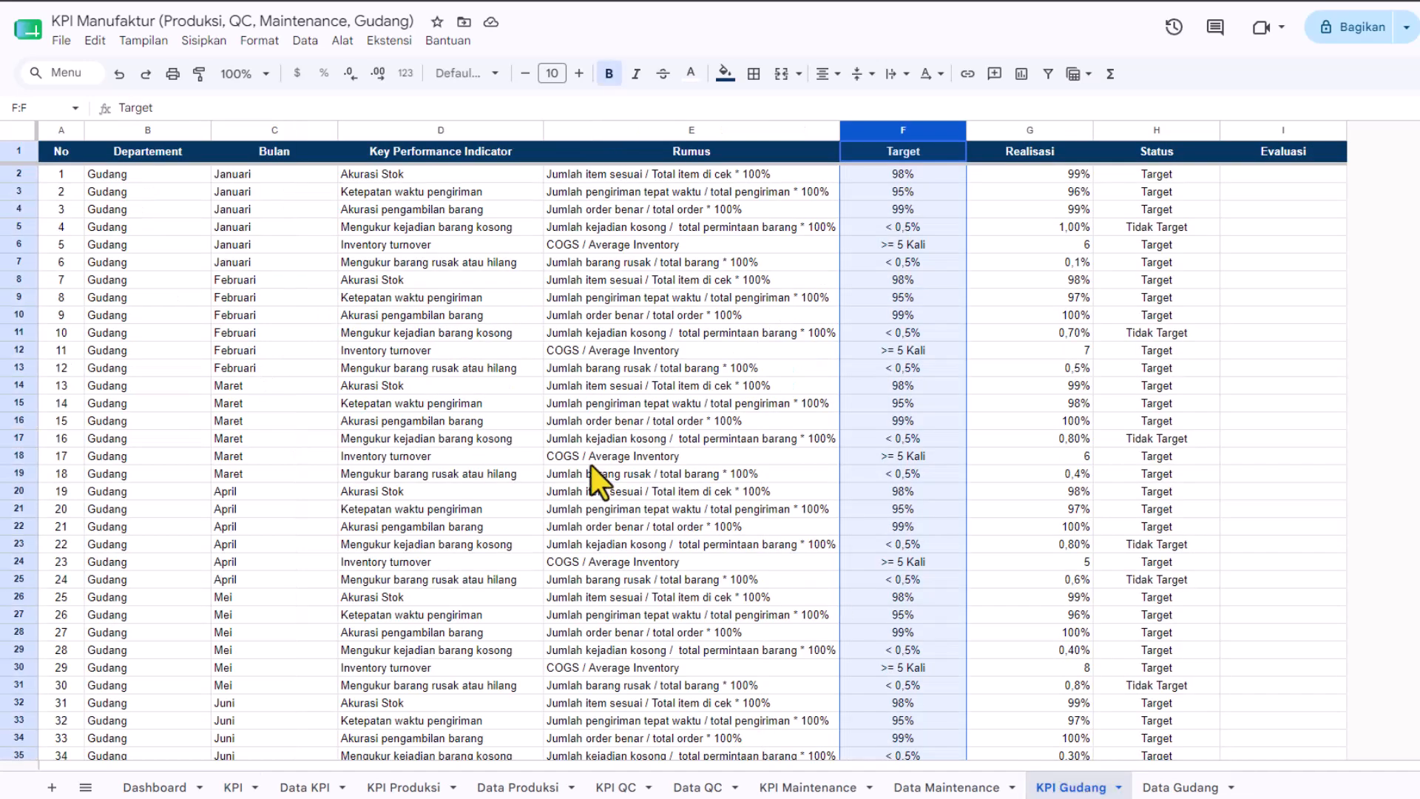
pyautogui.click(498, 441)
pyautogui.hotkey('ctrl', 'Home')
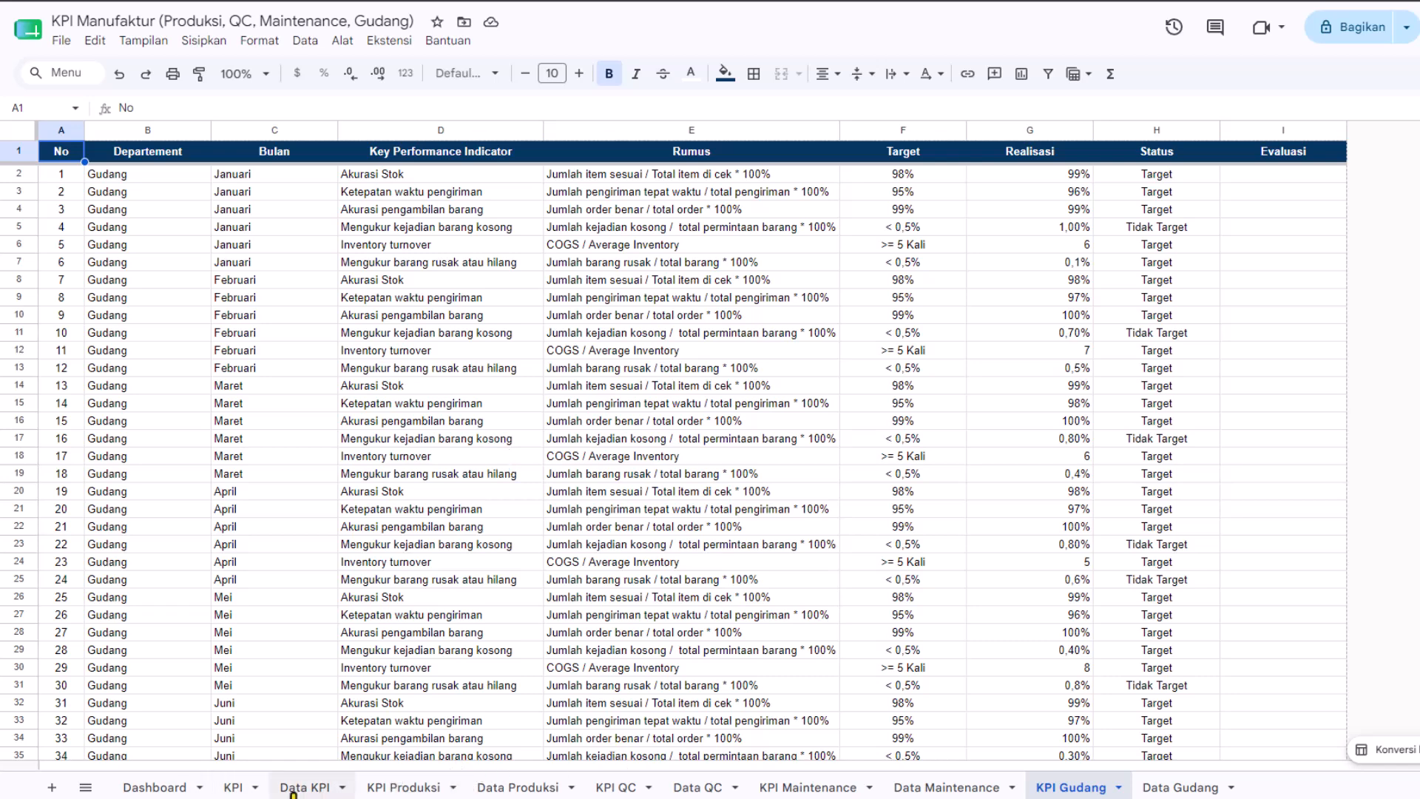
pyautogui.click(234, 788)
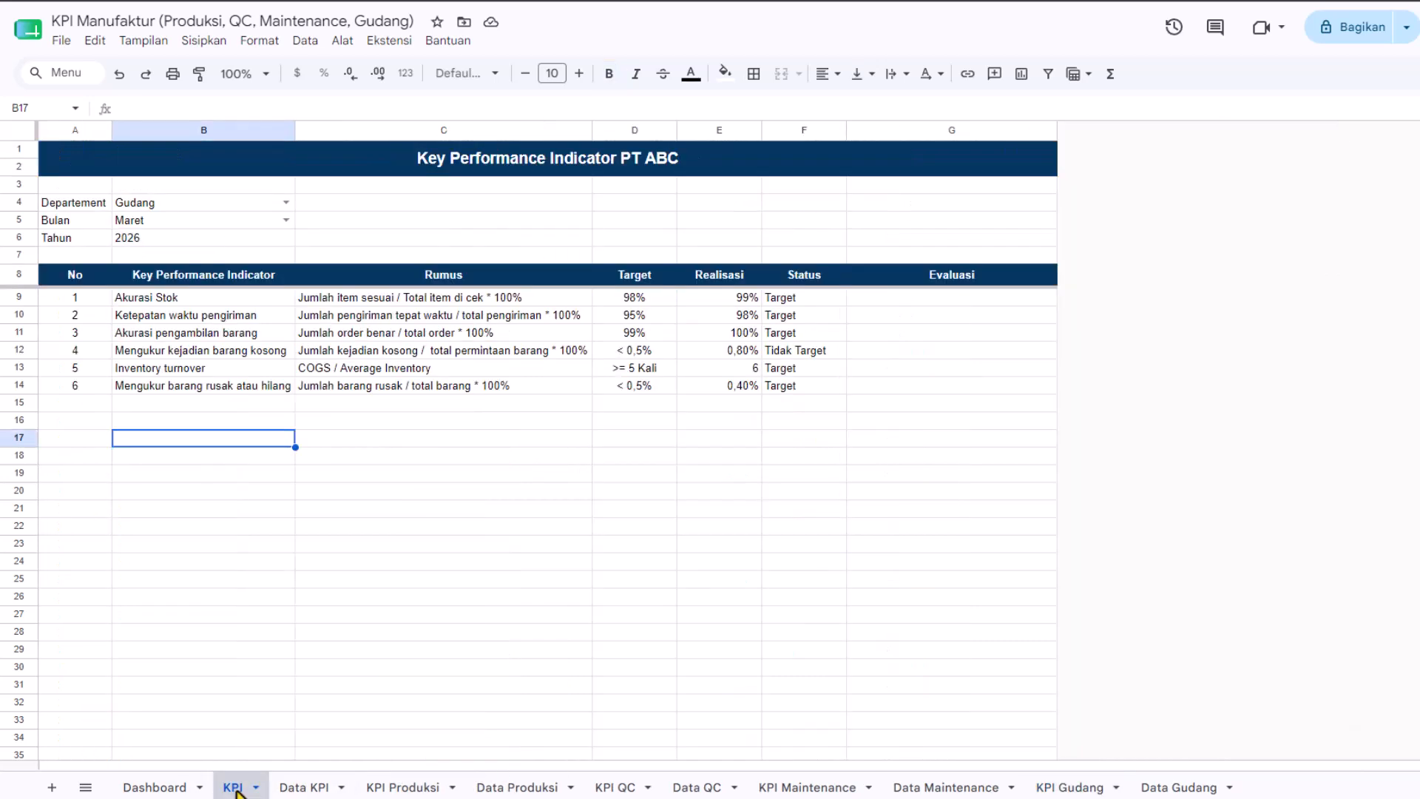
pyautogui.click(1036, 789)
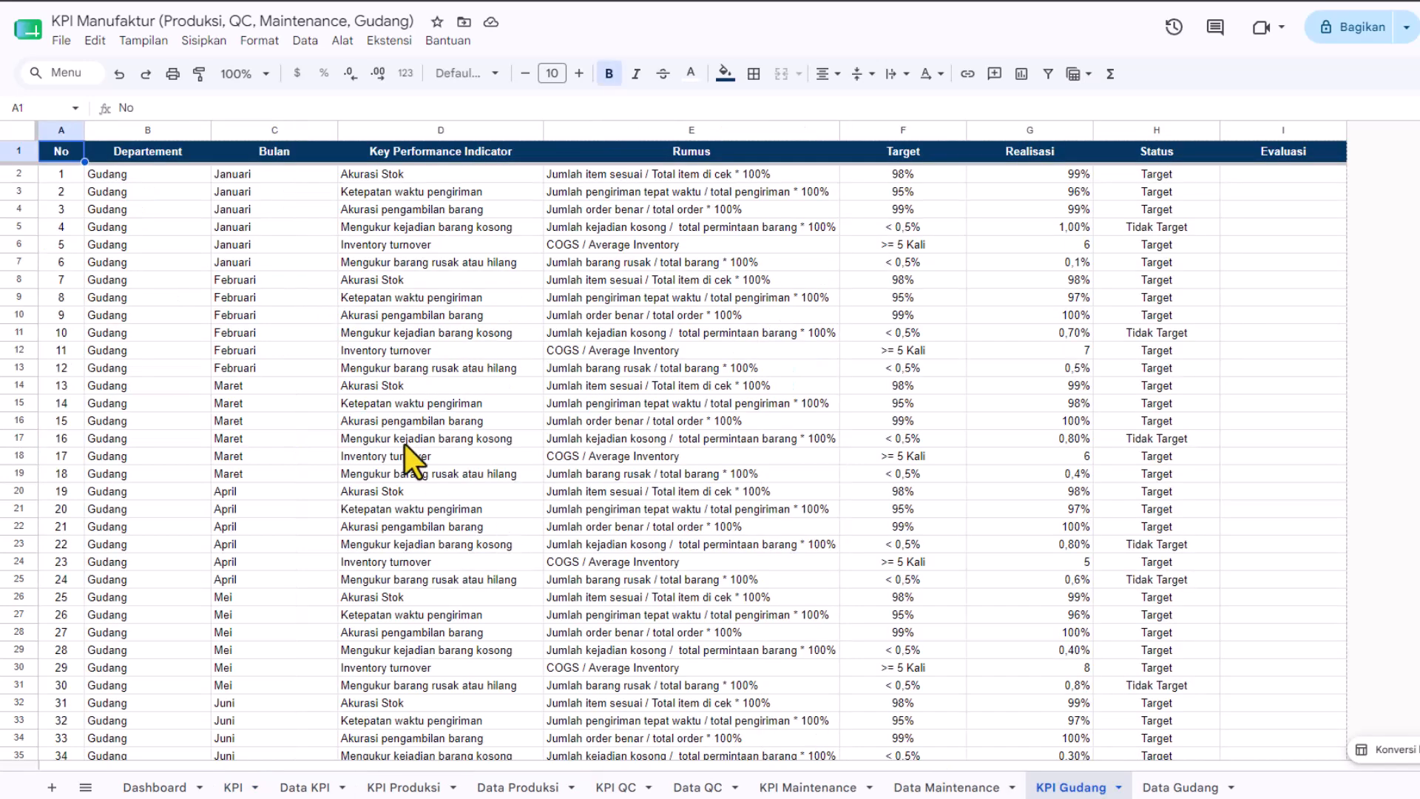
pyautogui.scroll(-3, 405, 445)
pyautogui.scroll(3, 352, 388)
pyautogui.click(316, 283)
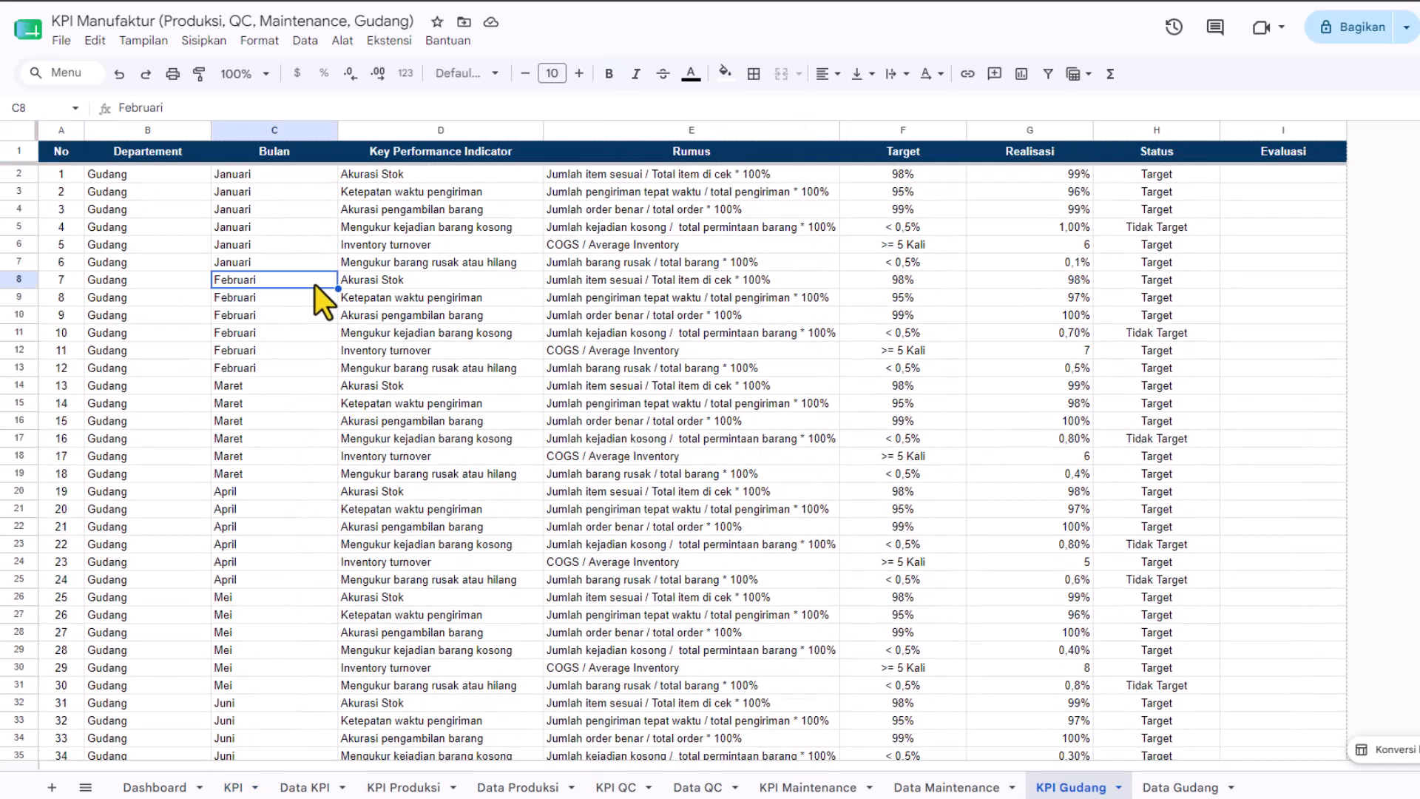
# Select the six Januari entries in the Bulan column to examine that month's Gudang records.
pyautogui.hotkey('ctrl', 'Up')
pyautogui.press('Down')
pyautogui.hotkey('shift', 'Down')
pyautogui.hotkey('shift', 'Down')
pyautogui.hotkey('shift', 'Down')
pyautogui.hotkey('shift', 'Down')
pyautogui.hotkey('shift', 'Down')
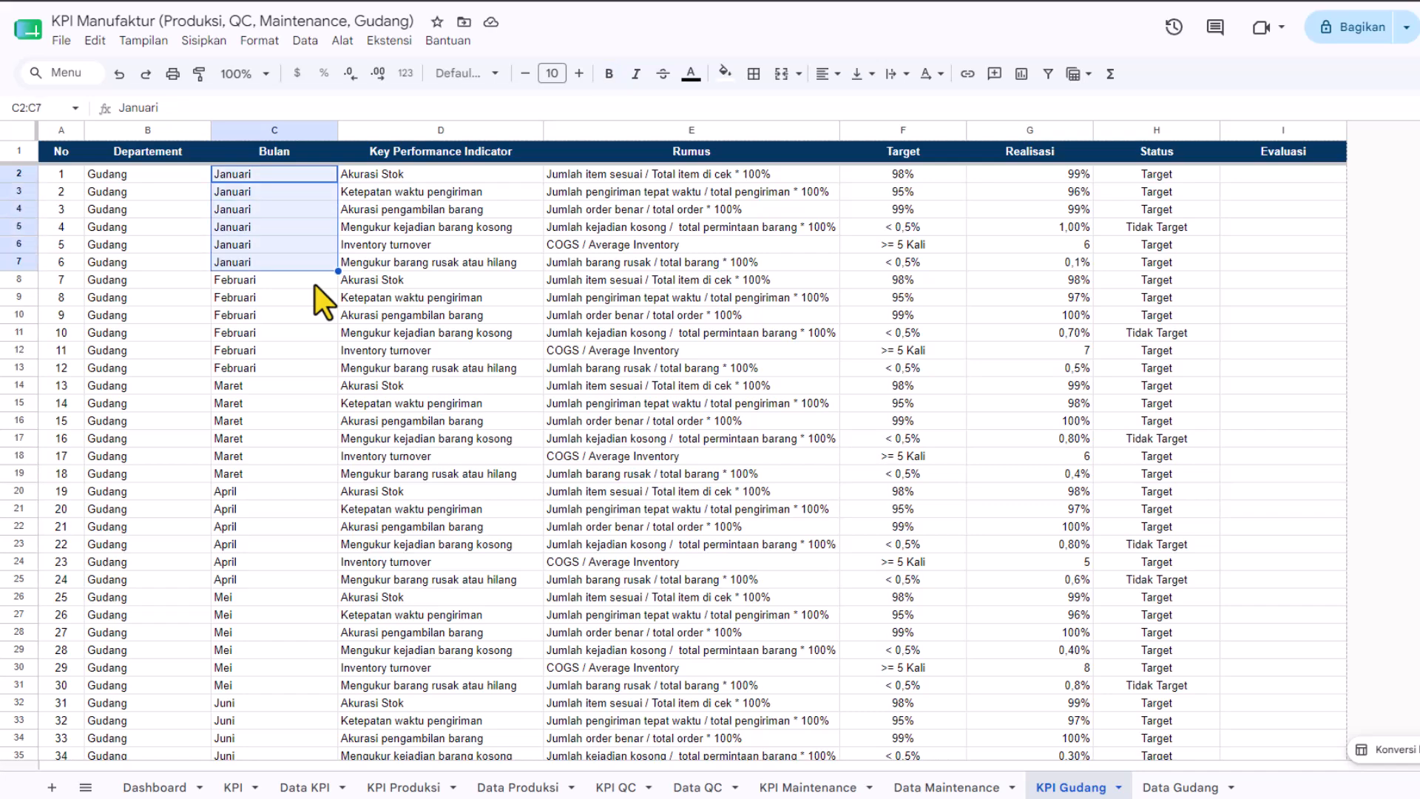
# Examine the Desember records at the end of the KPI Gudang sheet, selecting their Bulan entries, and return to the first record.
pyautogui.scroll(-15, 315, 287)
pyautogui.scroll(2, 296, 293)
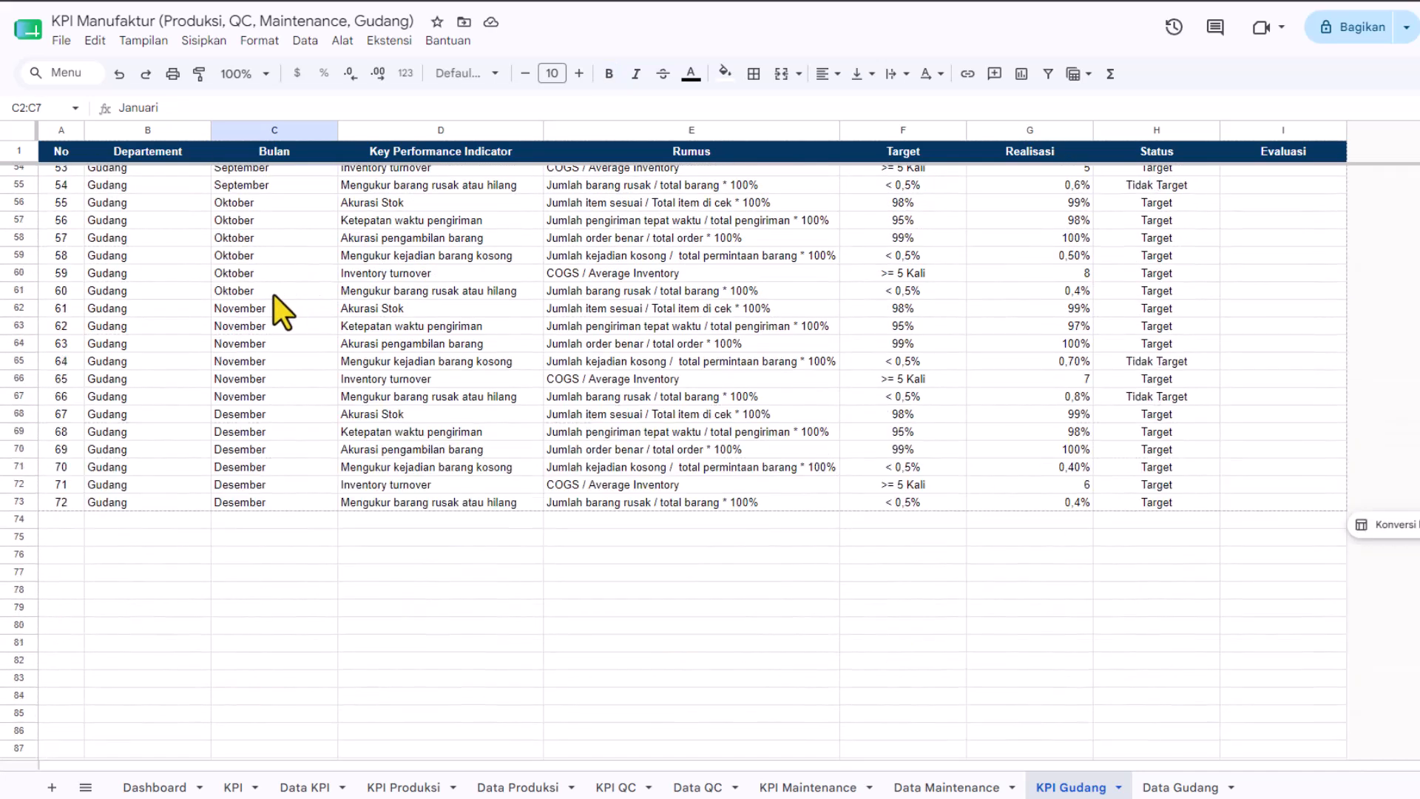
pyautogui.click(261, 415)
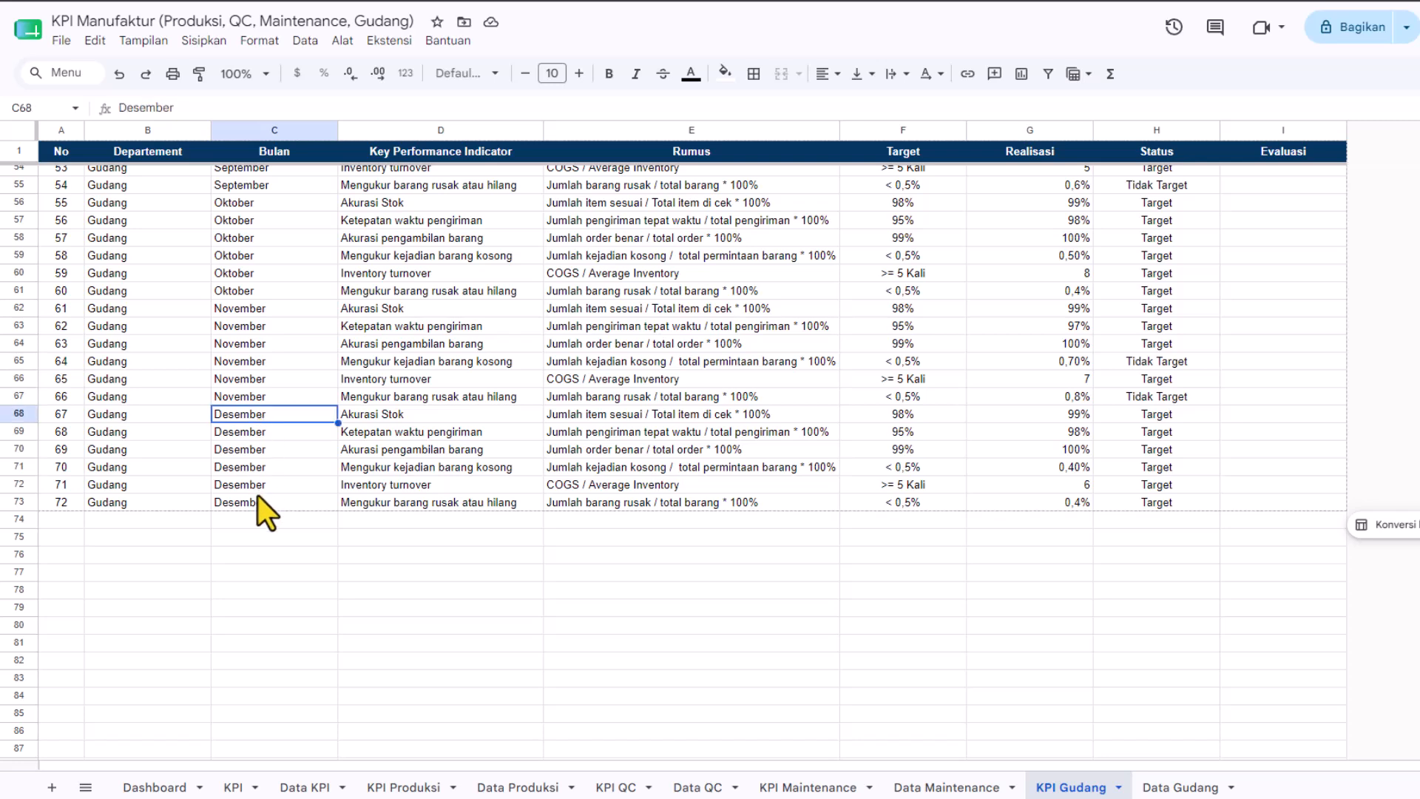
pyautogui.keyDown('shift'); pyautogui.click(251, 505); pyautogui.keyUp('shift')
pyautogui.click(331, 528)
pyautogui.hotkey('ctrl', 'Home')
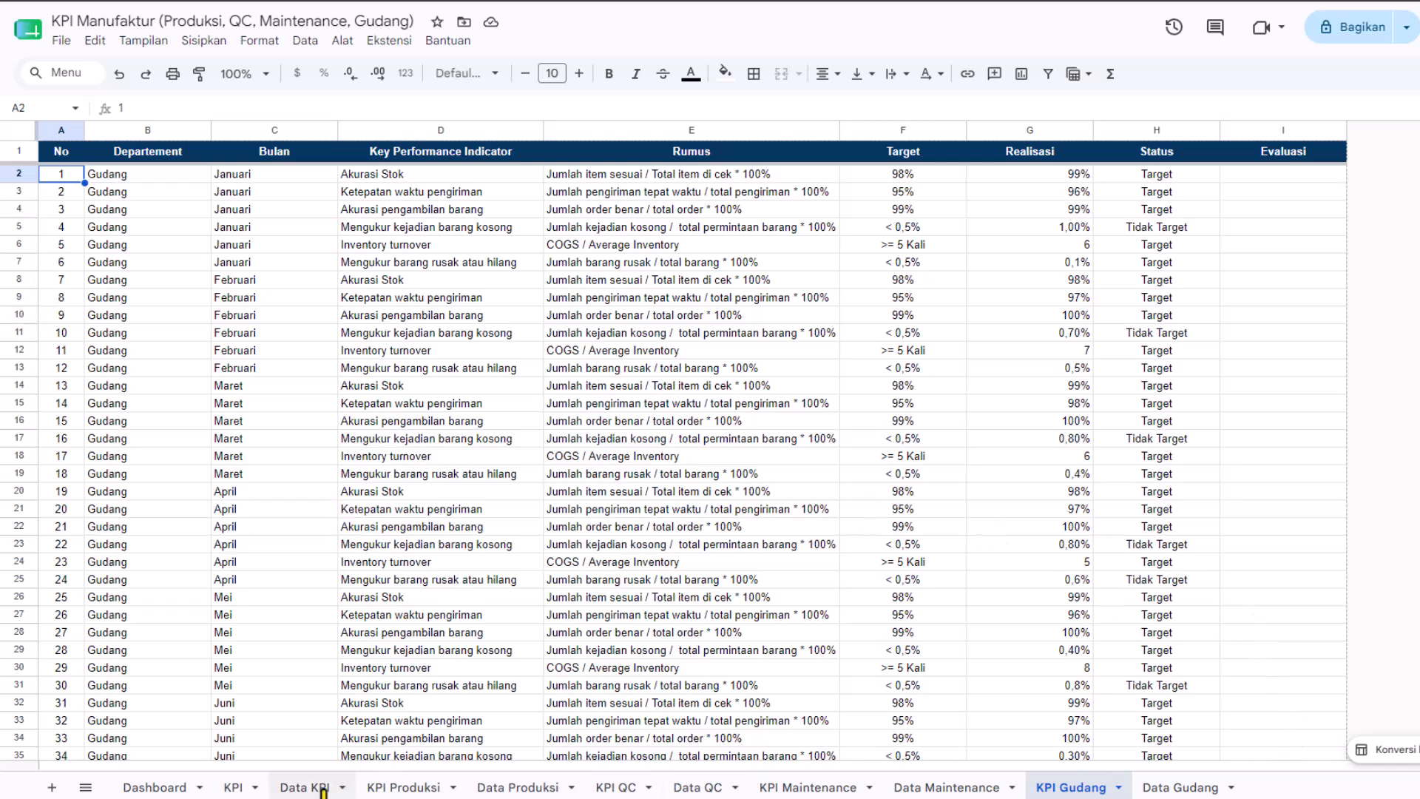
# Look at the combined records on the Data KPI sheet, then review the Departement row on the KPI sheet.
pyautogui.click(323, 790)
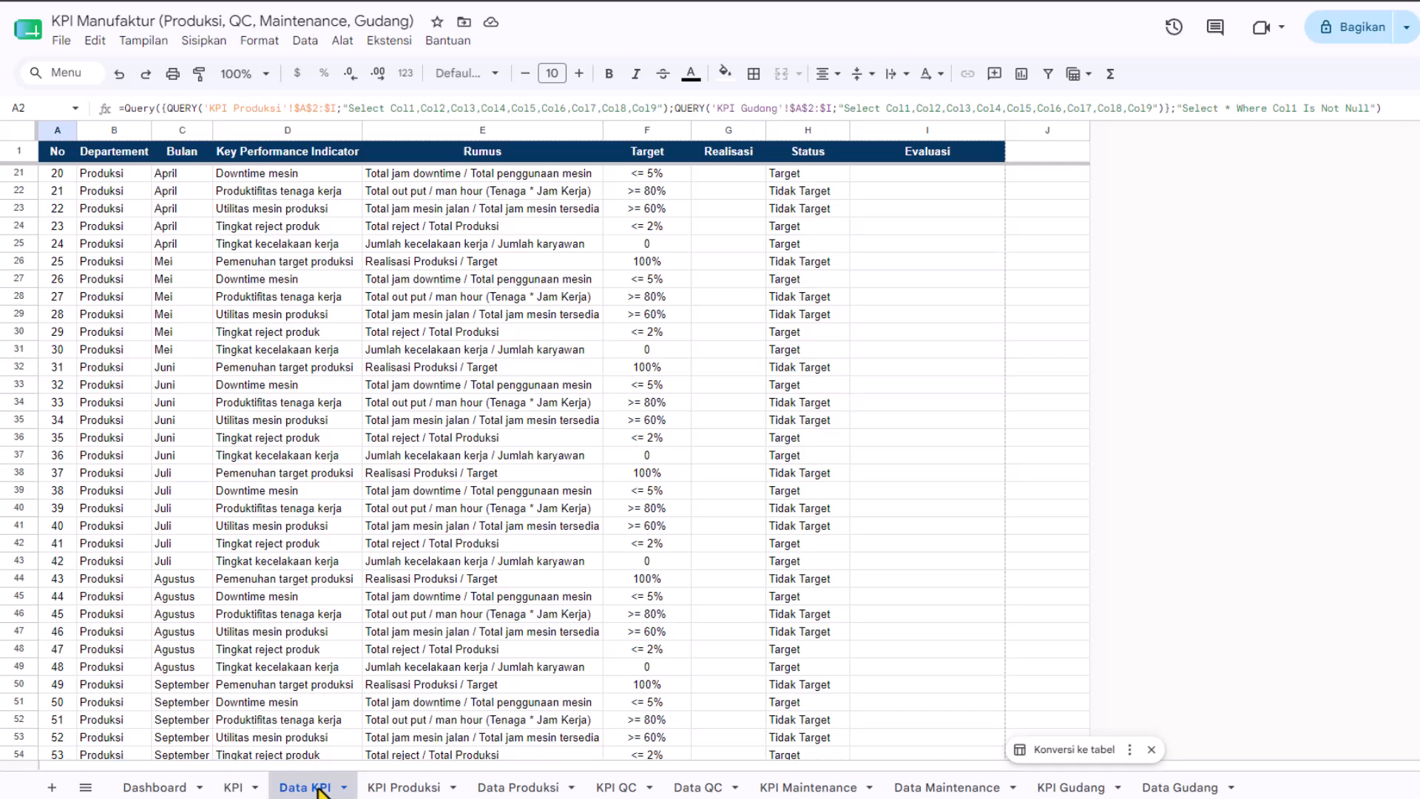
pyautogui.click(233, 790)
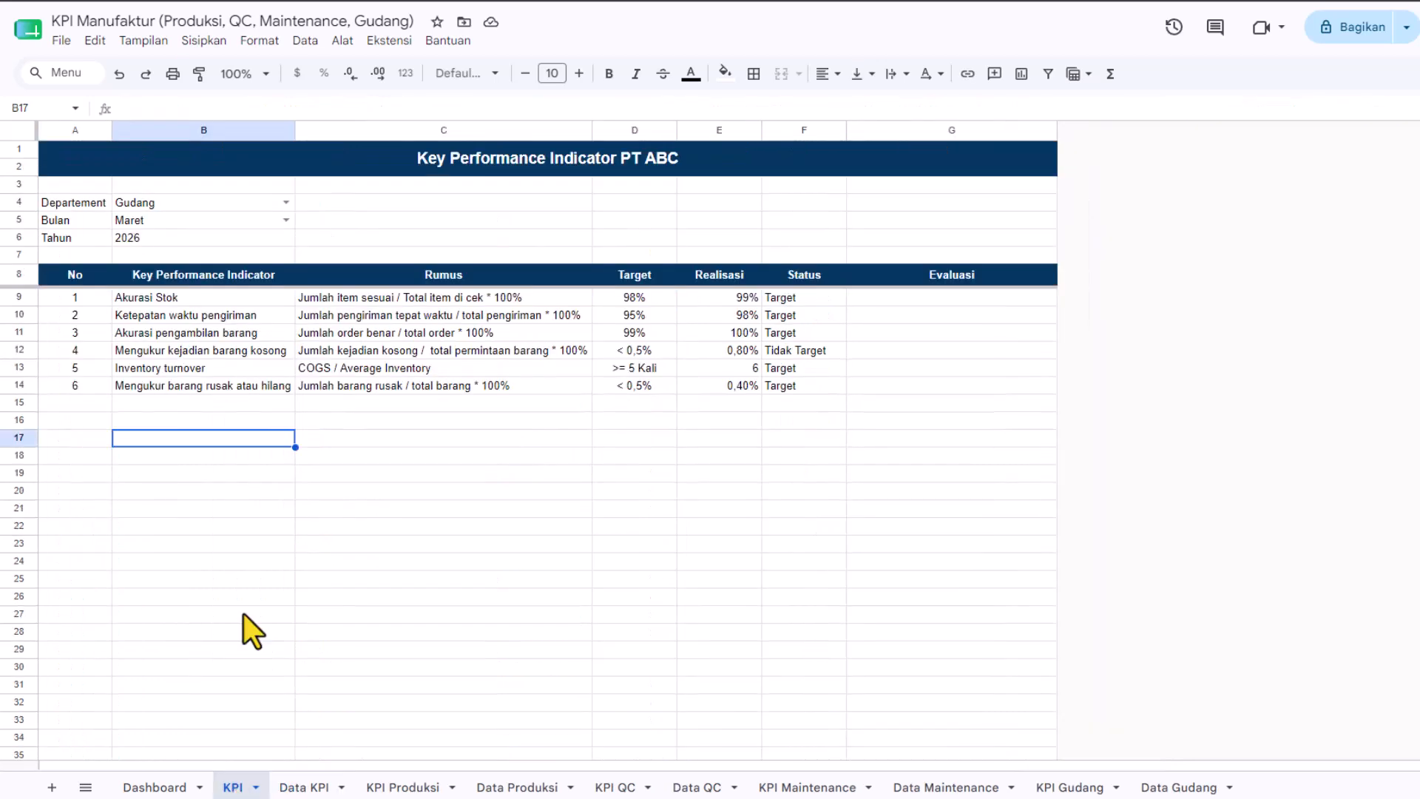
pyautogui.click(10, 204)
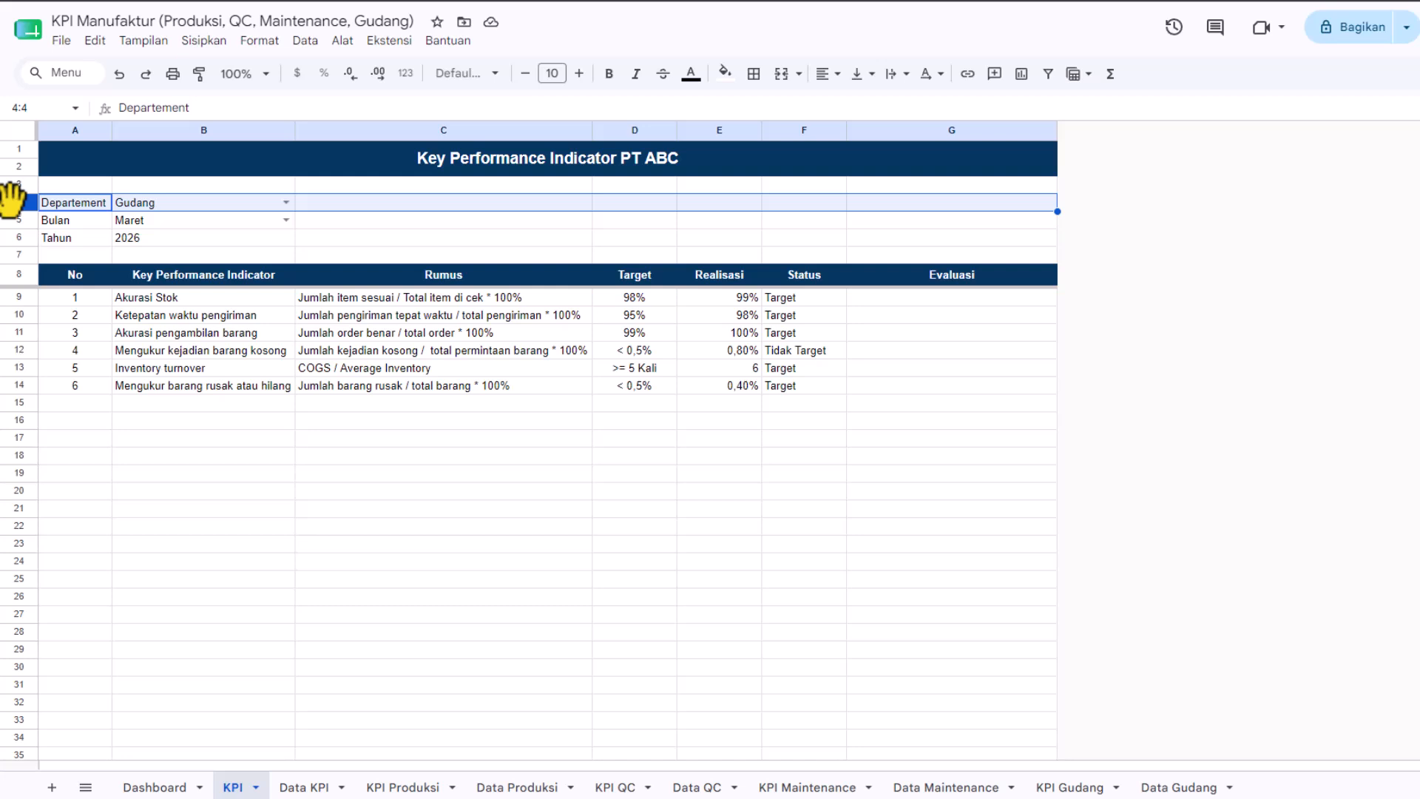
pyautogui.click(159, 422)
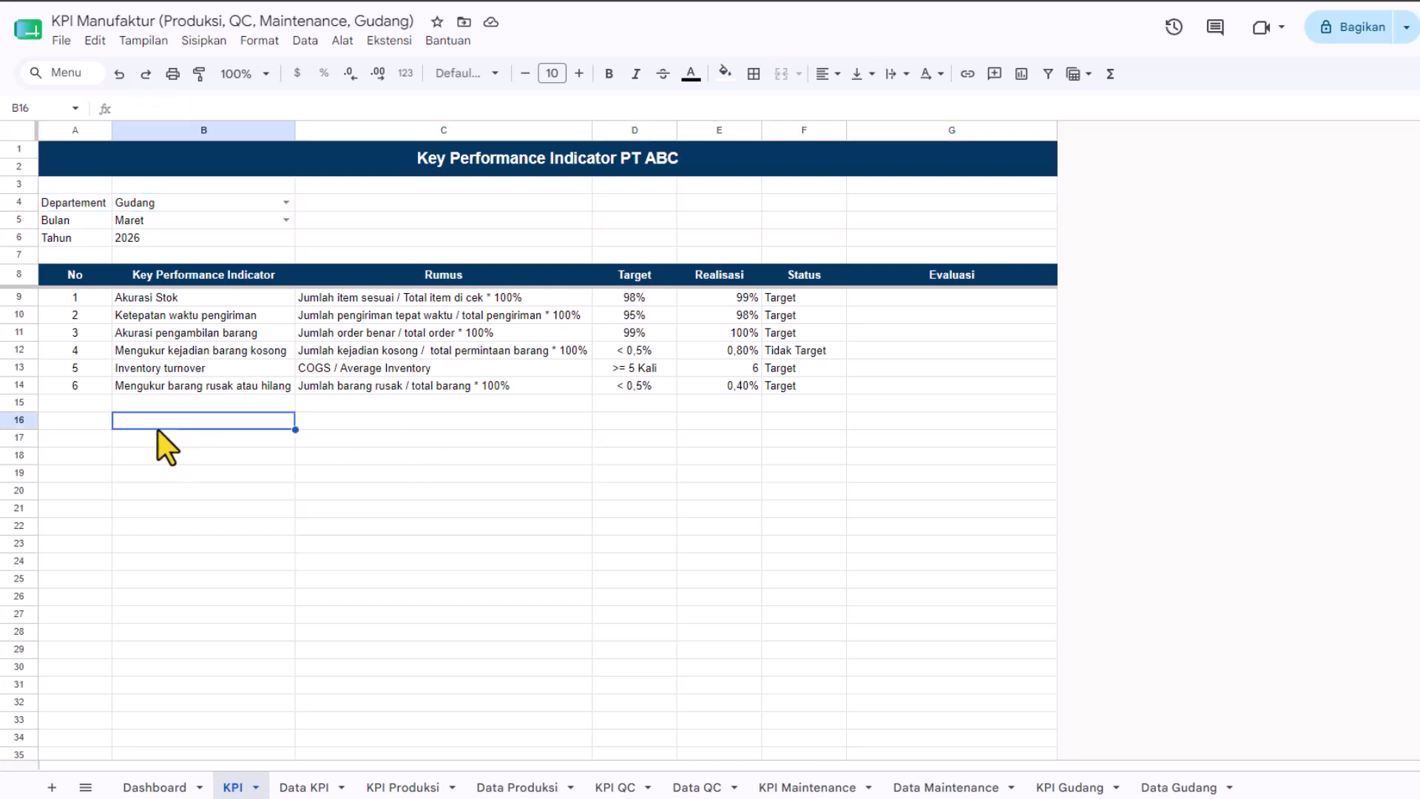